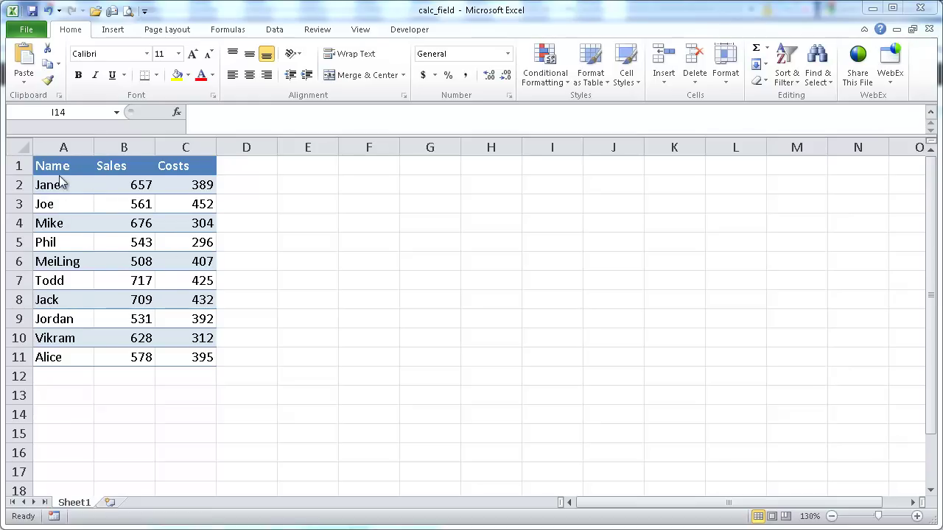
# Append a dollar sign to the B1 and C1 headers so they read Sales$ and Costs$.
pyautogui.click(144, 157)
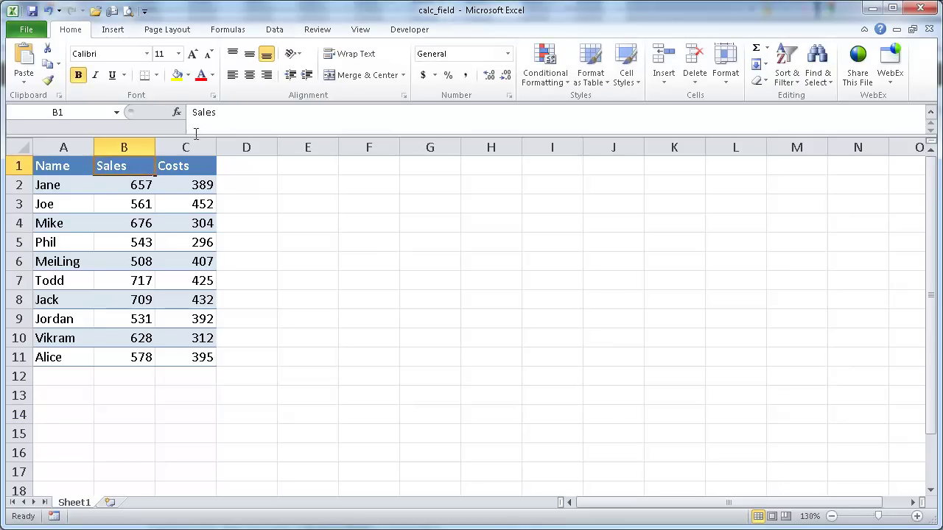
pyautogui.click(225, 113)
pyautogui.write('$')
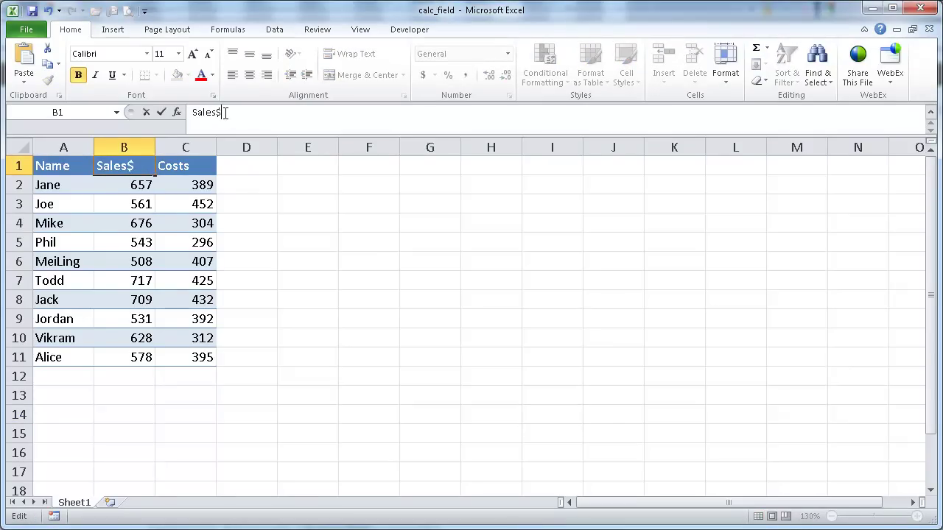
pyautogui.press('Tab')
pyautogui.click(228, 113)
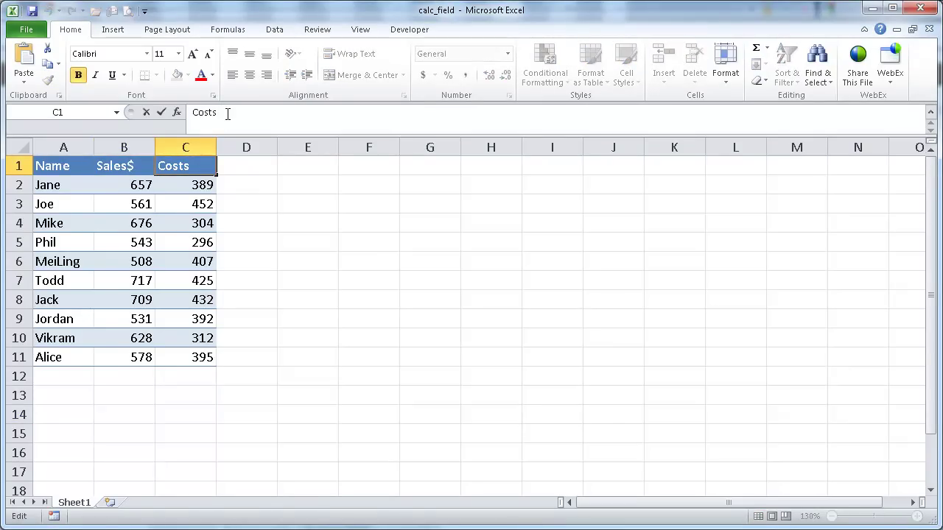
pyautogui.write('$')
pyautogui.click(308, 285)
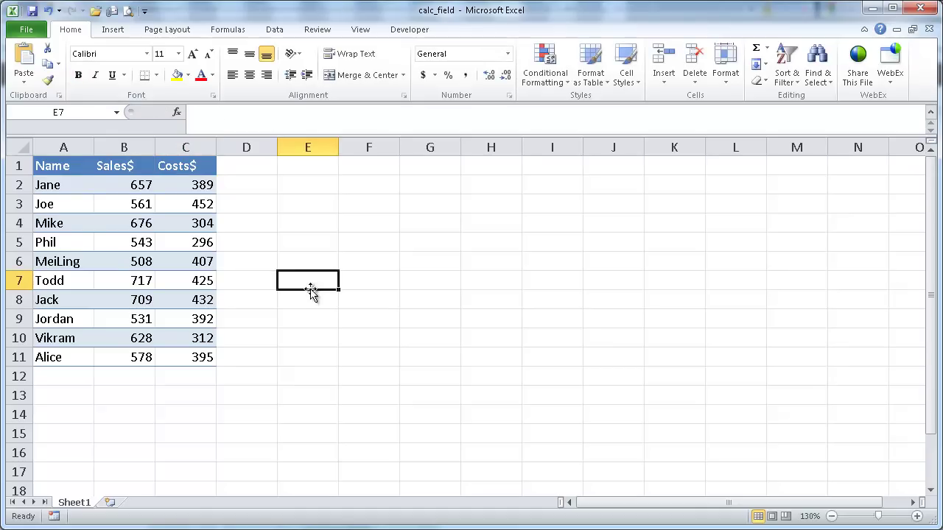
pyautogui.click(126, 260)
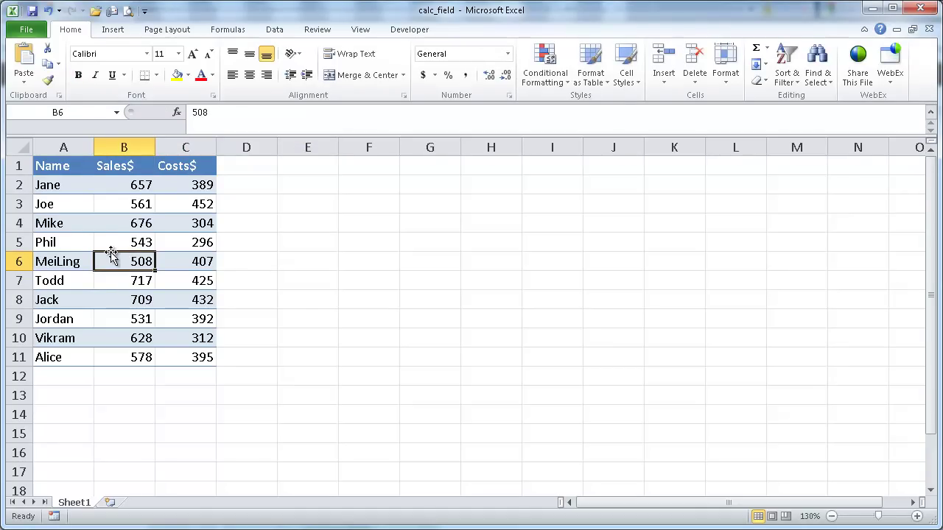
# Insert a PivotTable from Sheet1!$A$1:$C$11 on a new worksheet using Alt+N, V, T.
pyautogui.press('alt')
pyautogui.press('n')
pyautogui.press('v')
pyautogui.press('t')
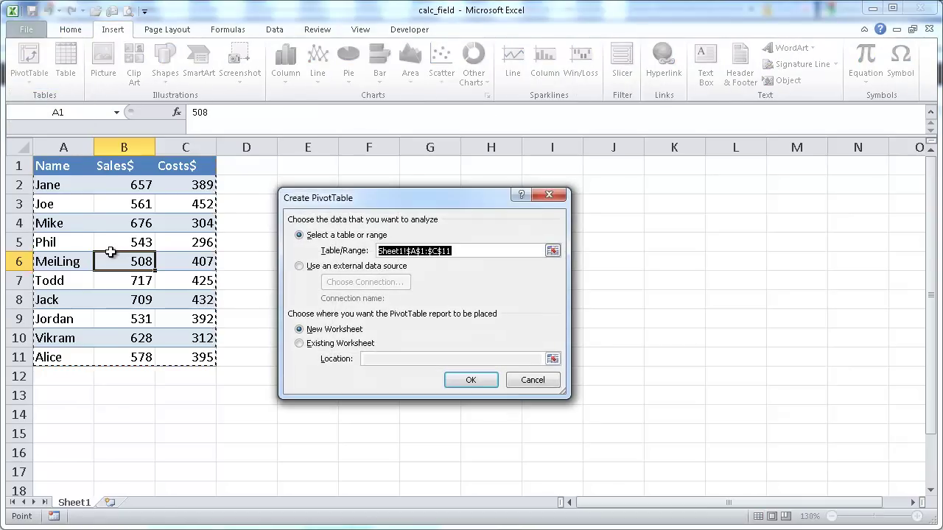
pyautogui.moveTo(406, 198); pyautogui.dragTo(438, 178)
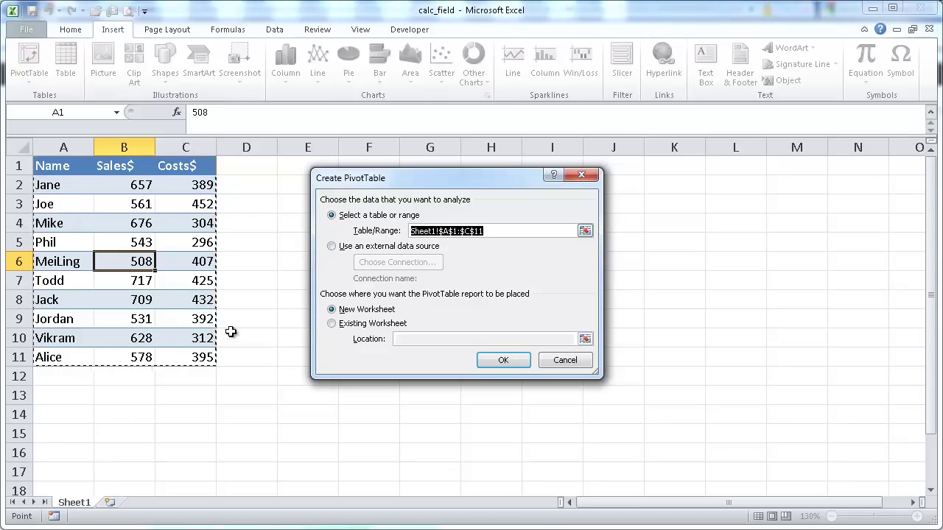
pyautogui.click(503, 363)
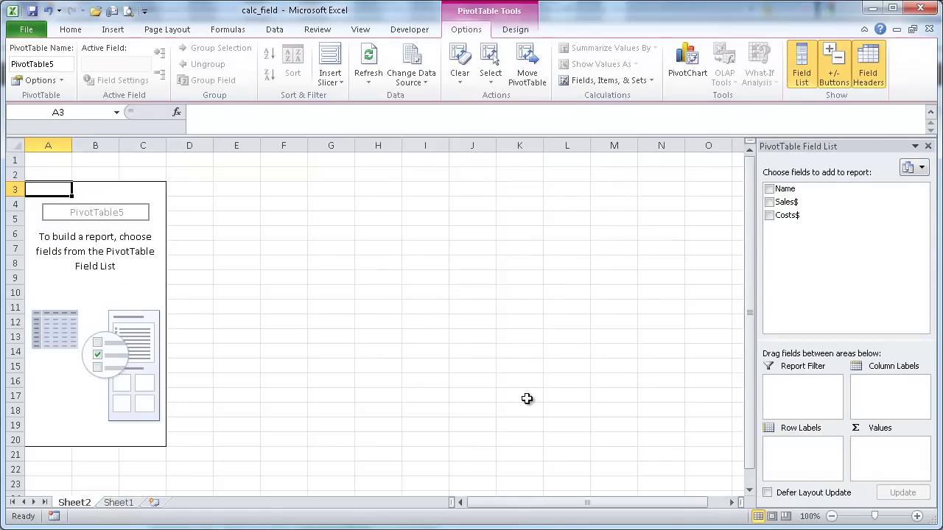
# Put the Name field in Row Labels so all ten salespeople appear as rows.
pyautogui.scroll(2, 527, 399)
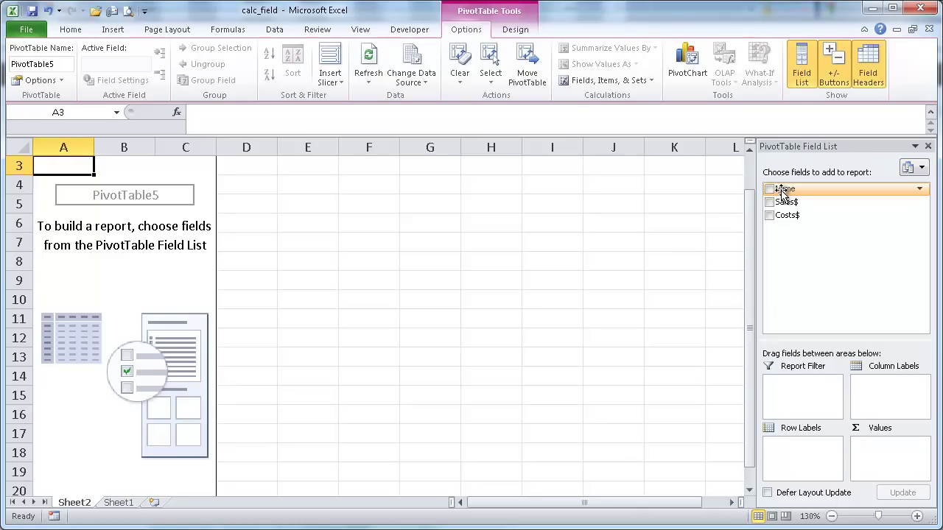
pyautogui.moveTo(773, 189); pyautogui.dragTo(803, 452)
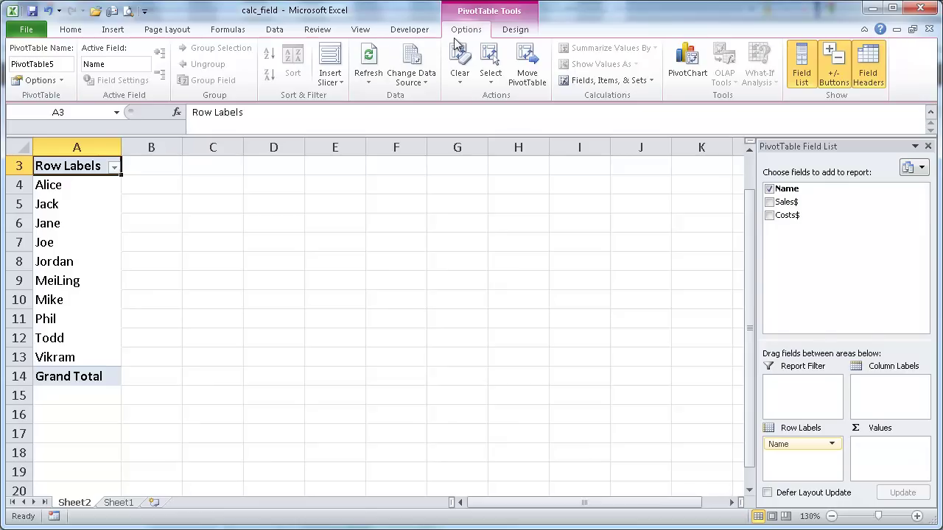
# Open Calculated Field, name it Net, and build the formula ='Sales$'-'Costs$'.
pyautogui.click(582, 81)
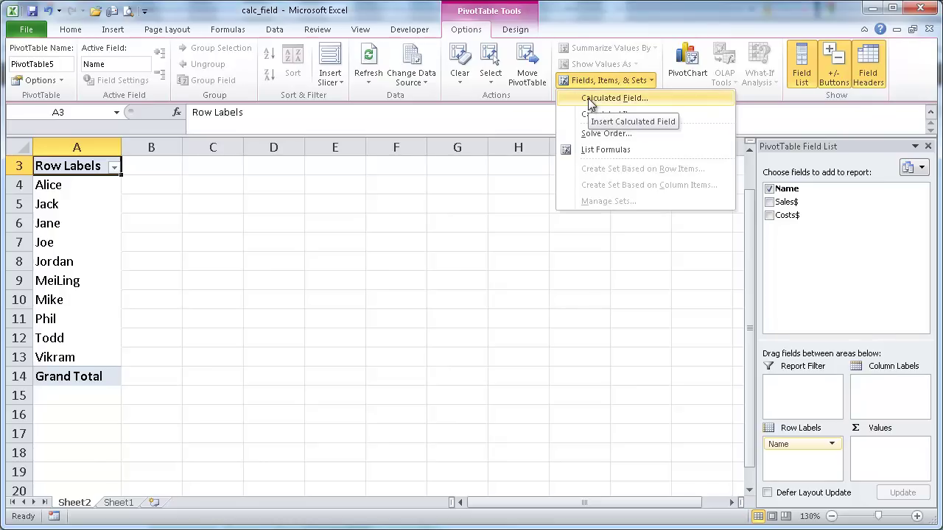
pyautogui.click(589, 99)
pyautogui.moveTo(425, 173); pyautogui.dragTo(388, 198)
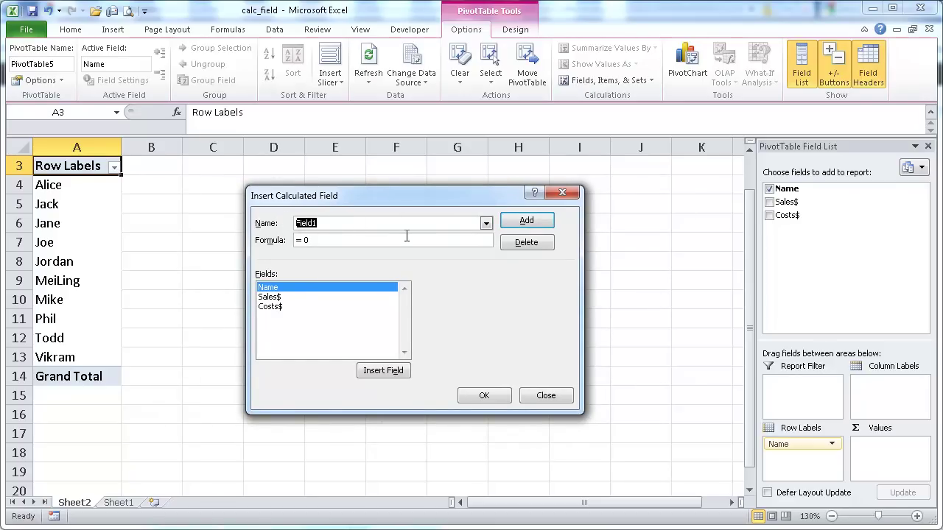
pyautogui.write('Net')
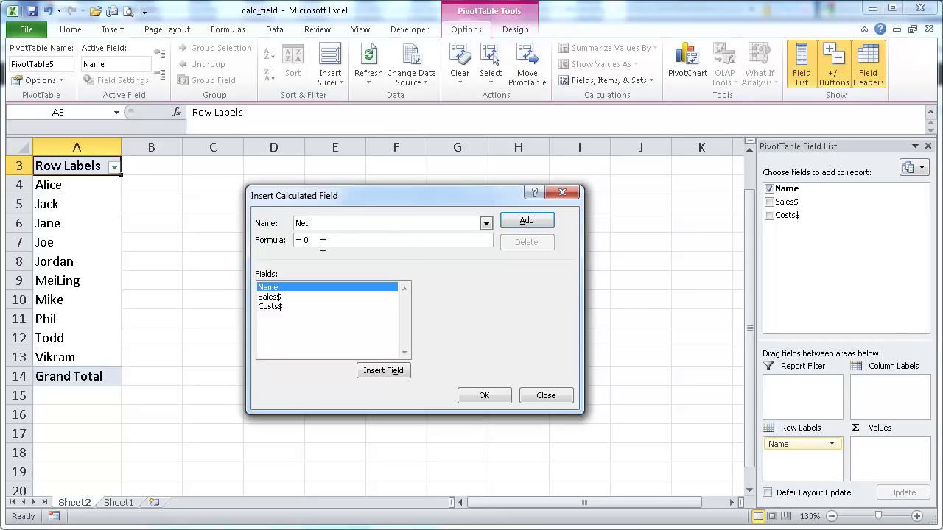
pyautogui.doubleClick(269, 299)
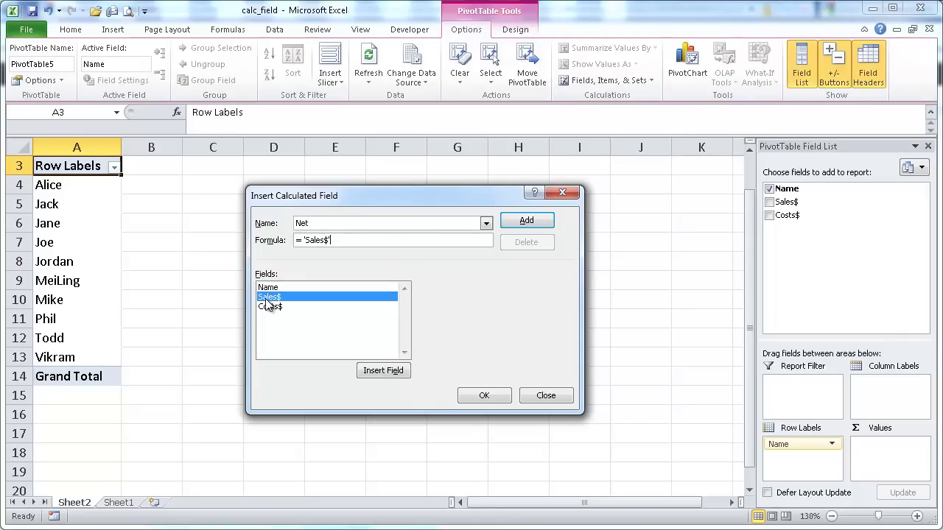
pyautogui.doubleClick(271, 308)
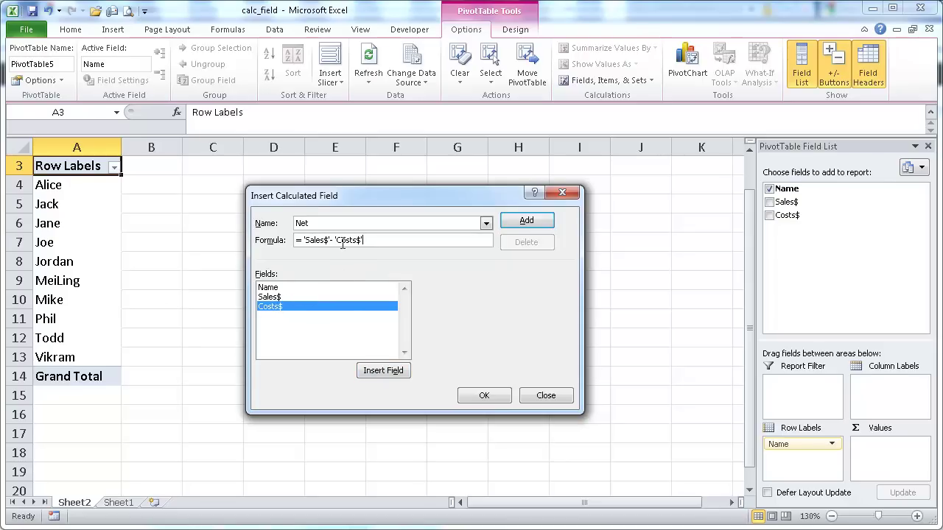
# Rebuild the Net formula as Sales$ - Costs$ and add it, giving a 2304 grand total.
pyautogui.moveTo(362, 240); pyautogui.dragTo(302, 241)
pyautogui.press('BackSpace')
pyautogui.click(274, 297)
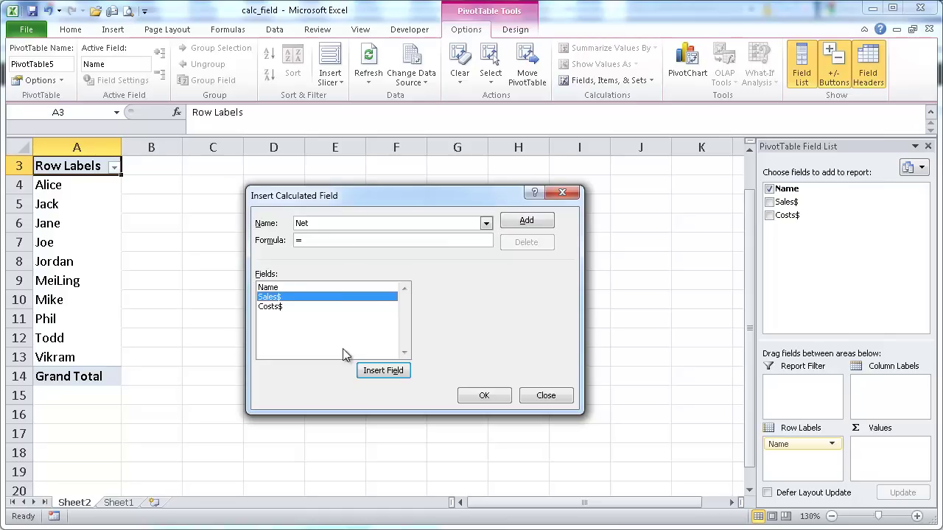
pyautogui.click(382, 371)
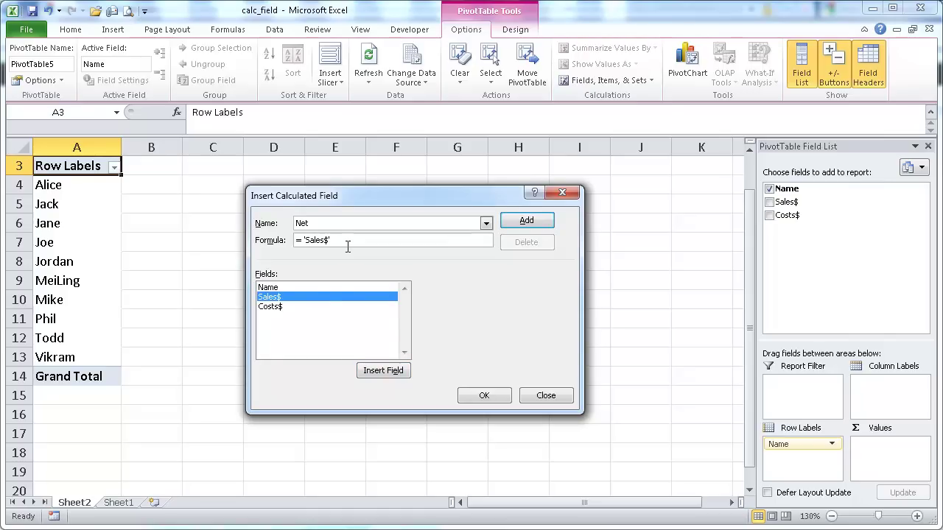
pyautogui.write('-')
pyautogui.doubleClick(270, 306)
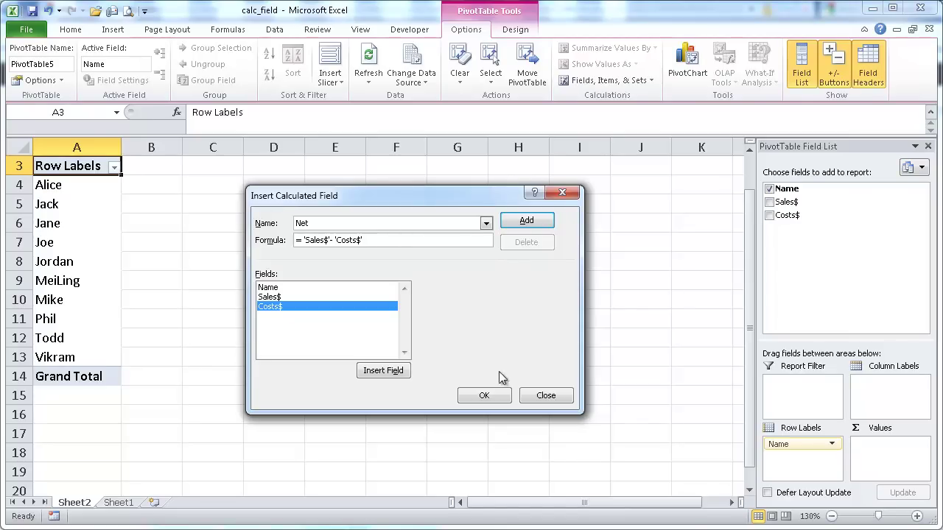
pyautogui.click(482, 397)
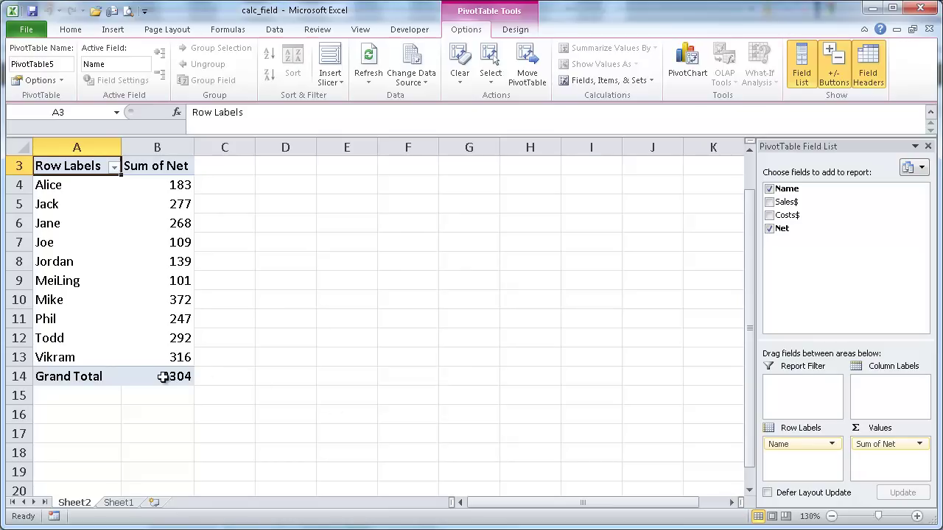
# Select one salesperson's row in the PivotTable to inspect its Sum of Net.
pyautogui.moveTo(163, 377)
pyautogui.click(350, 209)
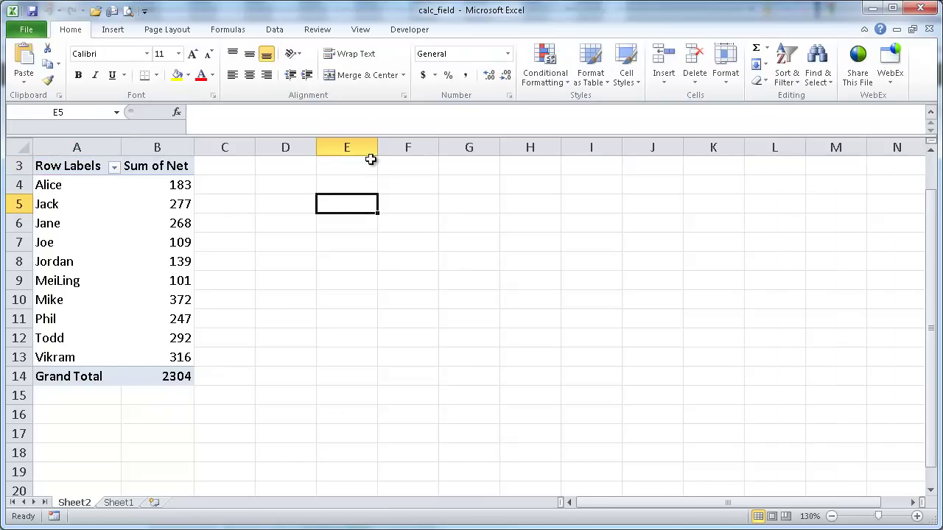
pyautogui.click(115, 243)
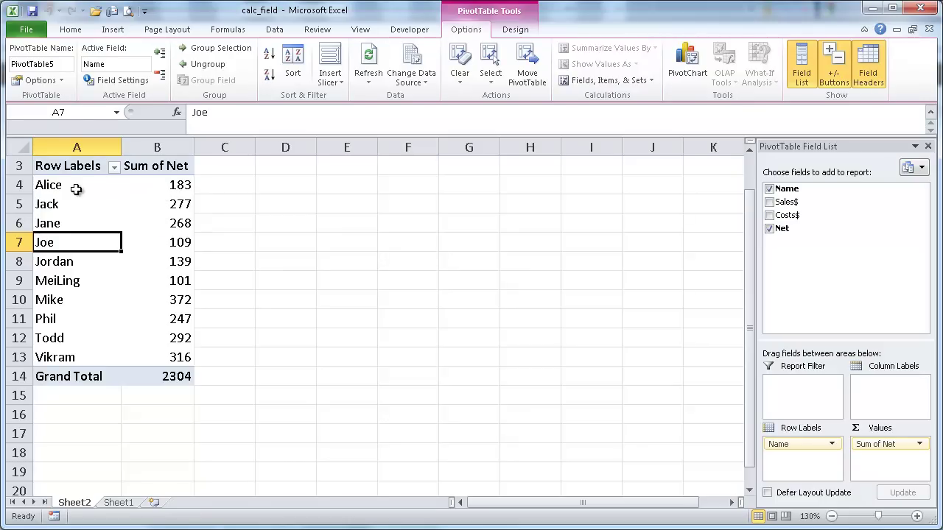
# On Sheet1, enter =B2-C2 in D2 and fill it down to D11.
pyautogui.click(120, 504)
pyautogui.click(252, 186)
pyautogui.write('=')
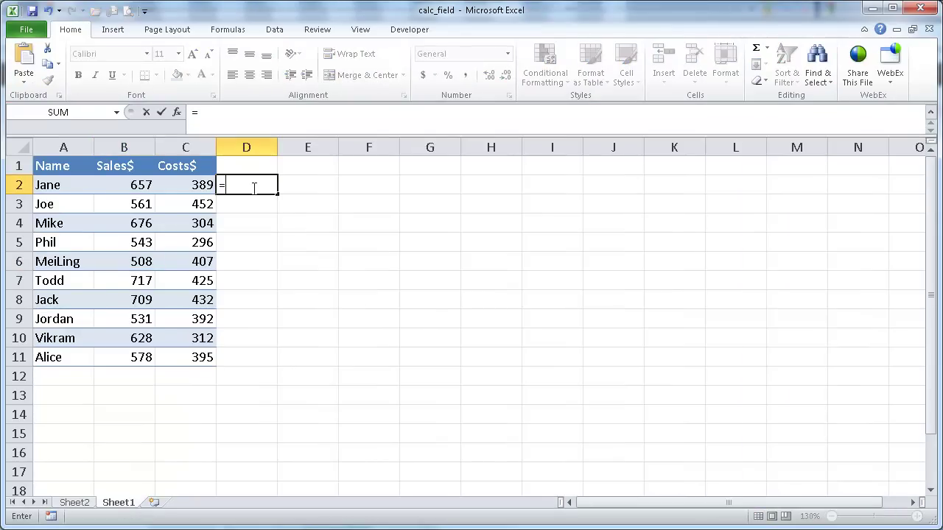
pyautogui.click(140, 184)
pyautogui.write('-')
pyautogui.click(172, 182)
pyautogui.press('Return')
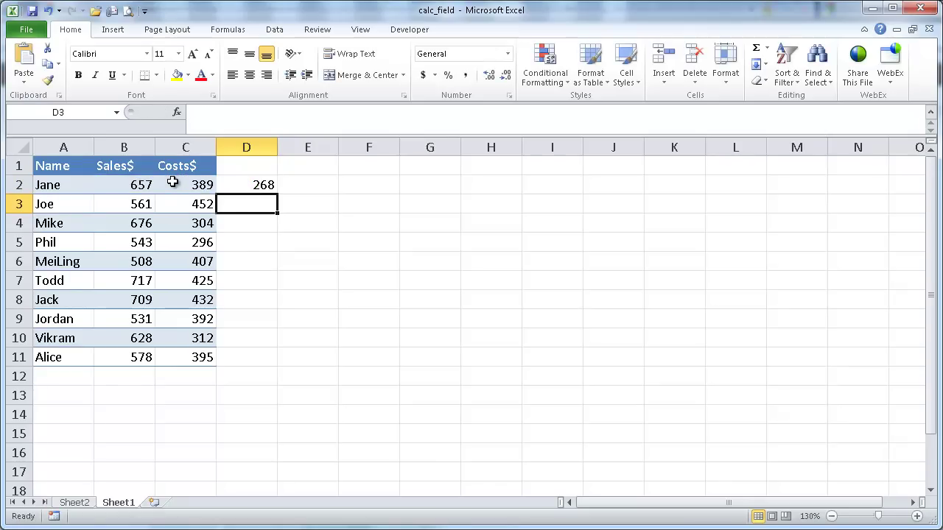
pyautogui.click(248, 183)
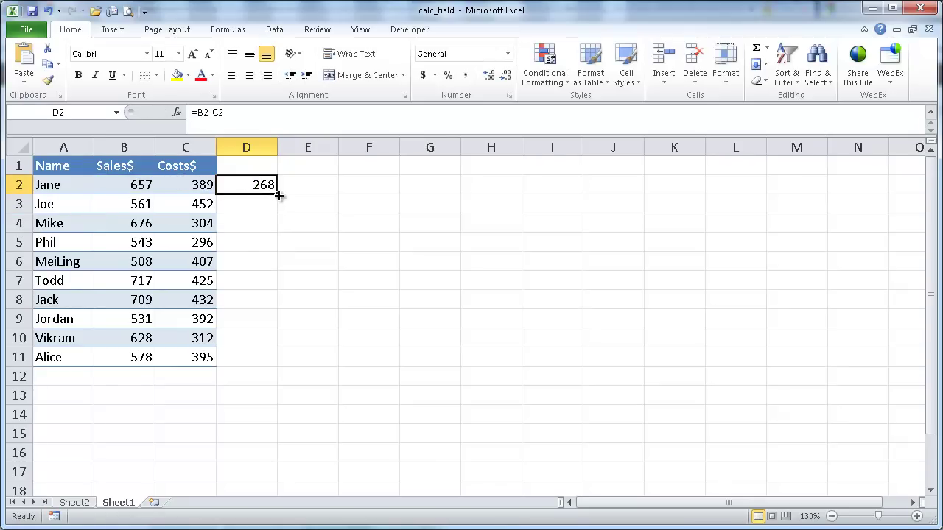
pyautogui.doubleClick(275, 196)
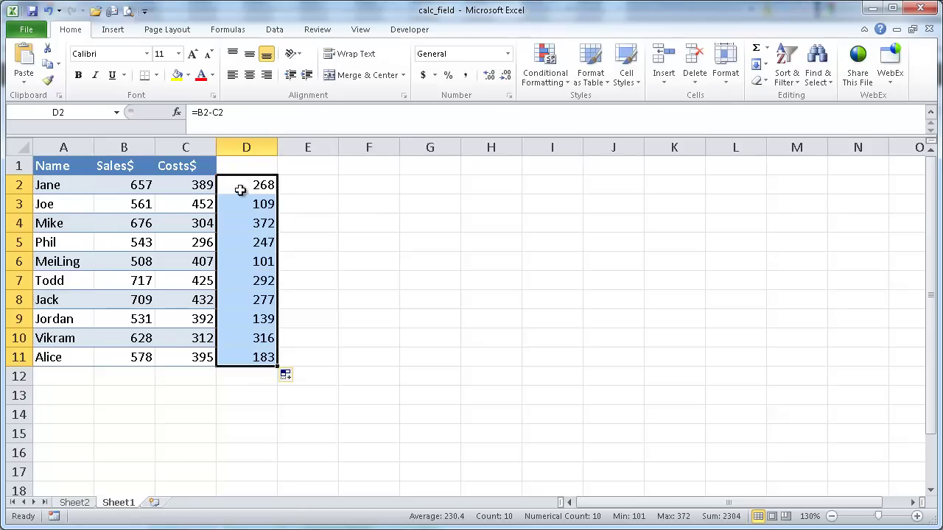
pyautogui.click(77, 502)
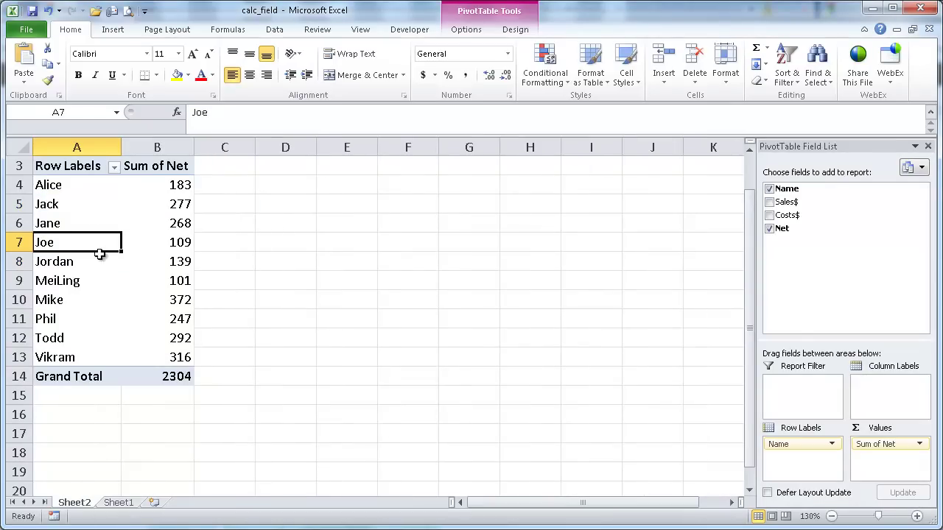
pyautogui.moveTo(181, 222)
pyautogui.click(172, 226)
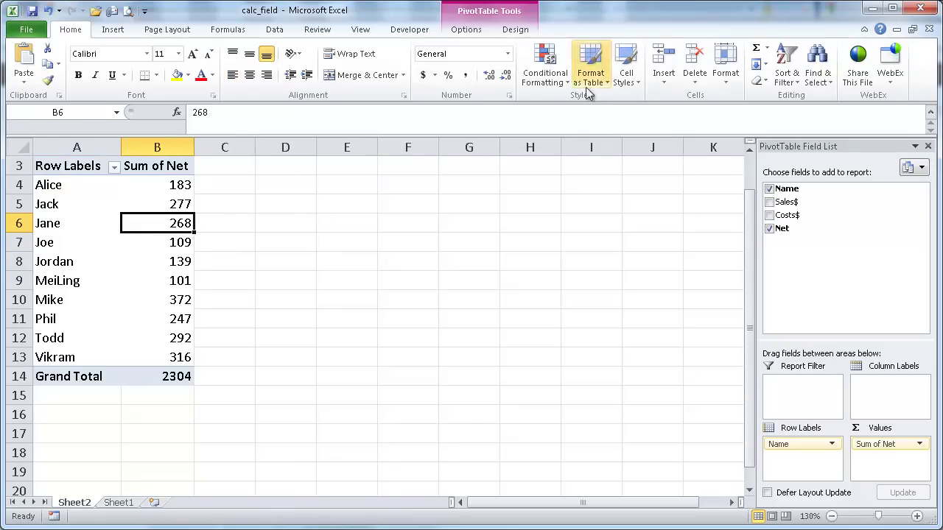
# Start a calculated field named Bonus? and clear the default 0 from its formula.
pyautogui.click(464, 30)
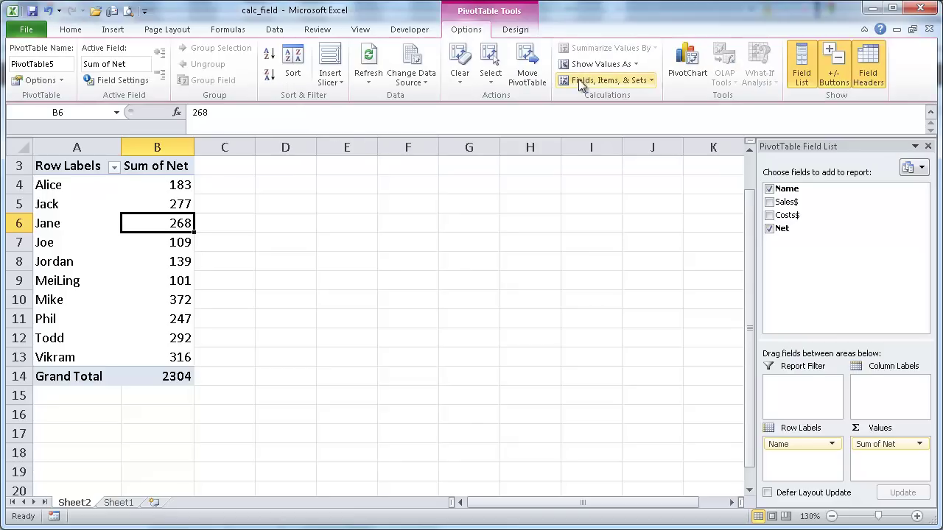
pyautogui.click(612, 82)
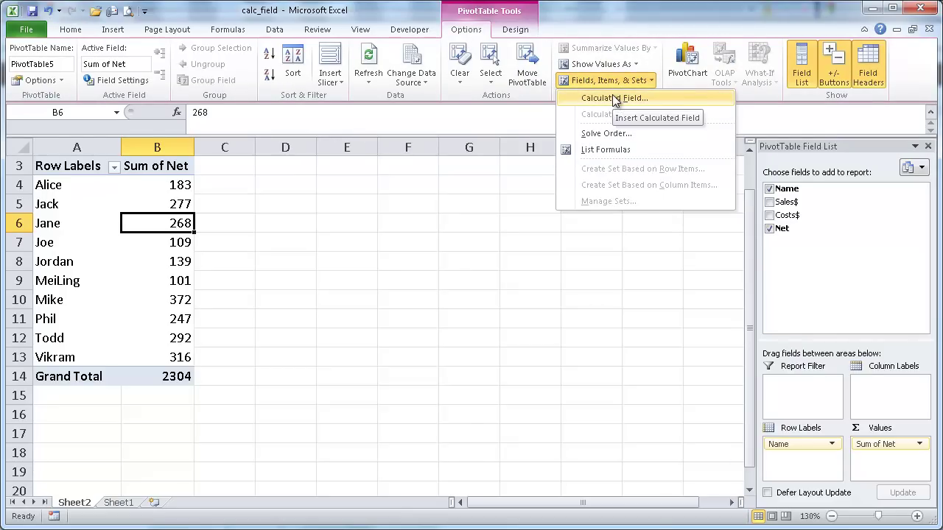
pyautogui.click(615, 99)
pyautogui.moveTo(437, 189); pyautogui.dragTo(432, 178)
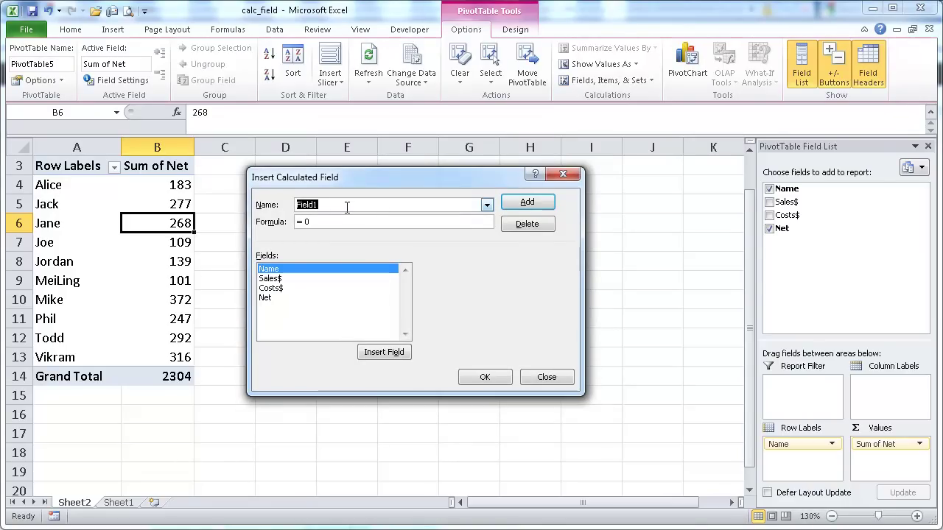
pyautogui.write('Bonus?')
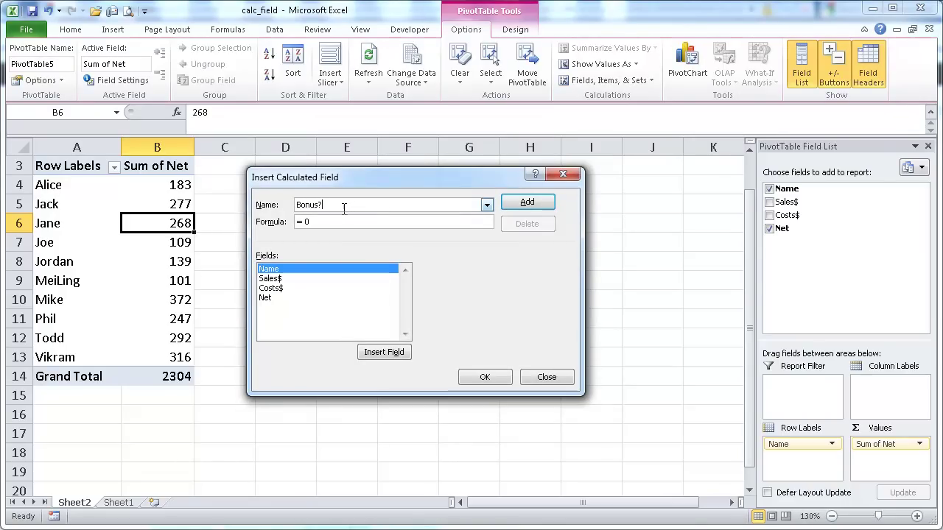
pyautogui.click(322, 221)
pyautogui.press('BackSpace')
# Finish the formula as =if('Sales$'>200,1,0) and add Bonus? to the PivotTable.
pyautogui.doubleClick(275, 280)
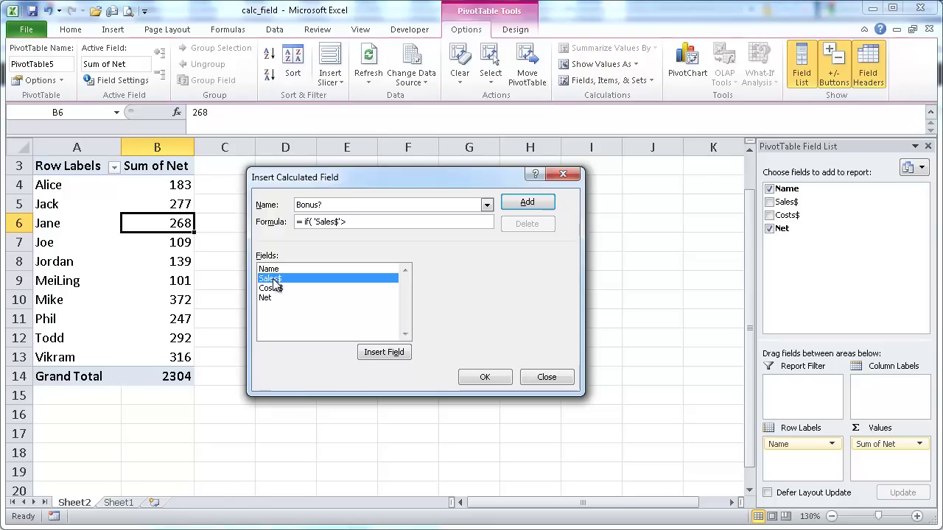
pyautogui.write('200')
pyautogui.press('BackSpace')
pyautogui.press('BackSpace')
pyautogui.write('2')
pyautogui.moveTo(356, 223); pyautogui.dragTo(315, 224)
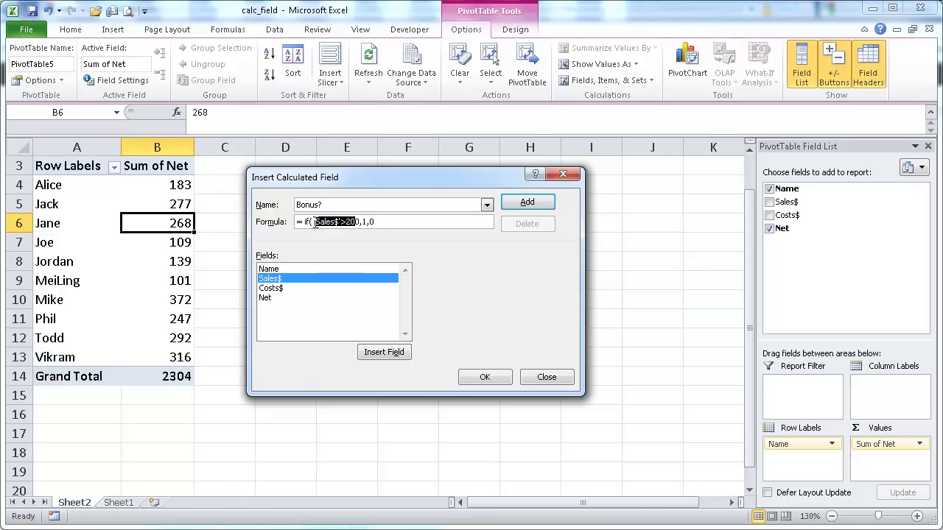
pyautogui.click(362, 225)
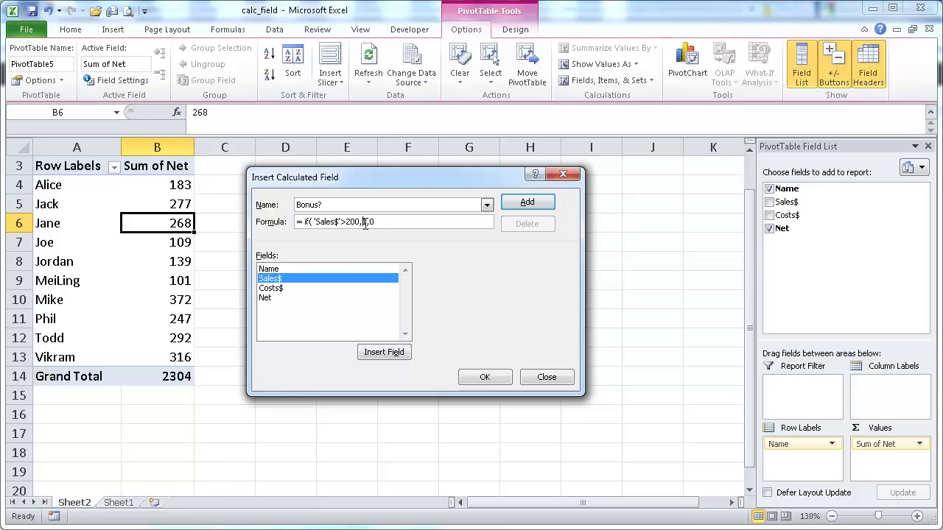
pyautogui.doubleClick(364, 223)
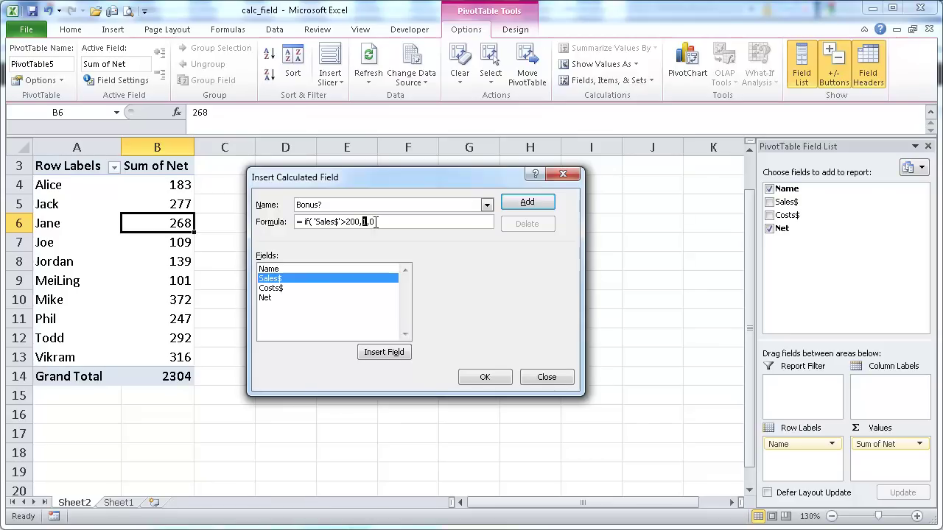
pyautogui.doubleClick(372, 222)
pyautogui.click(487, 379)
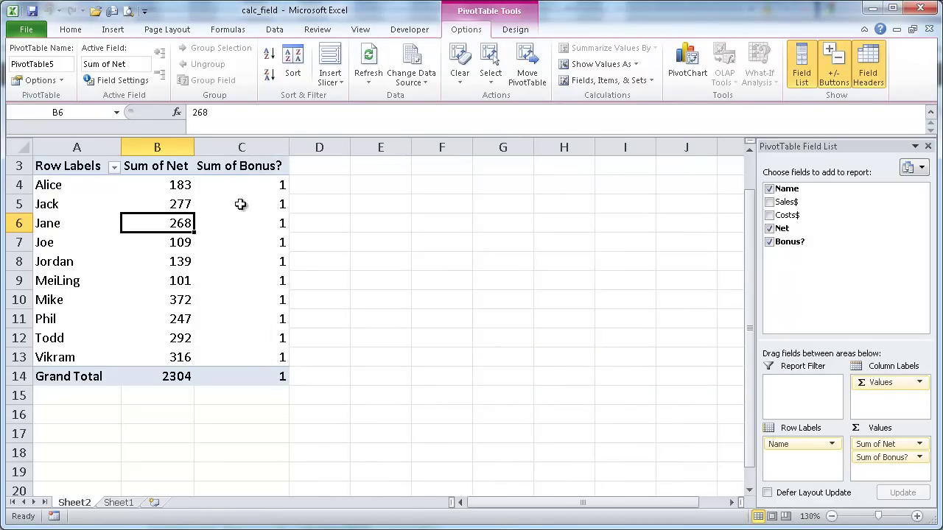
# Shorten the C3 heading from Sum of Bonus? to Bonus?, accepting the name-exists warning.
pyautogui.click(237, 166)
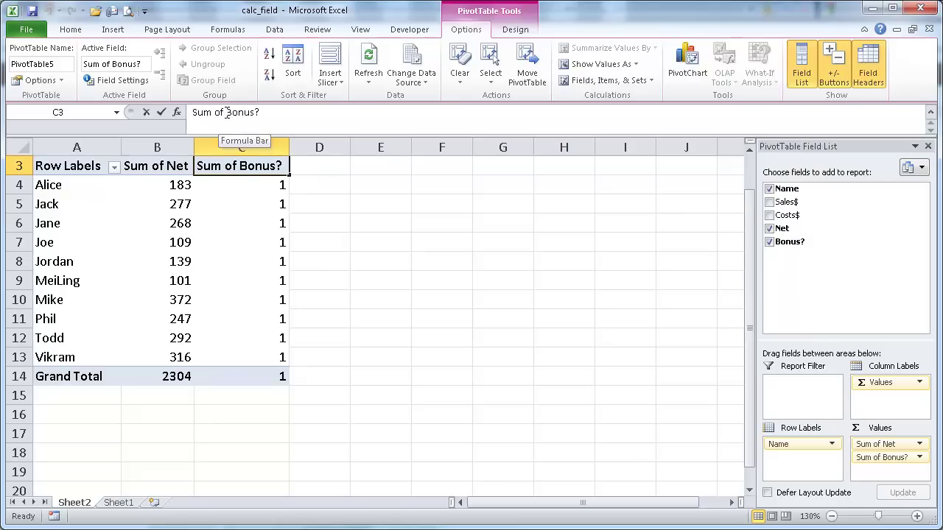
pyautogui.moveTo(225, 112); pyautogui.dragTo(176, 112)
pyautogui.press('BackSpace')
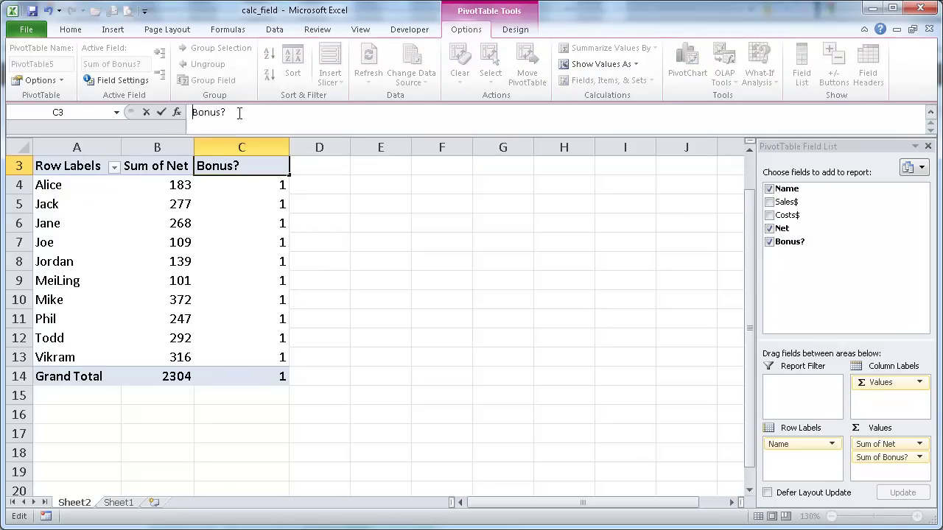
pyautogui.press('Return')
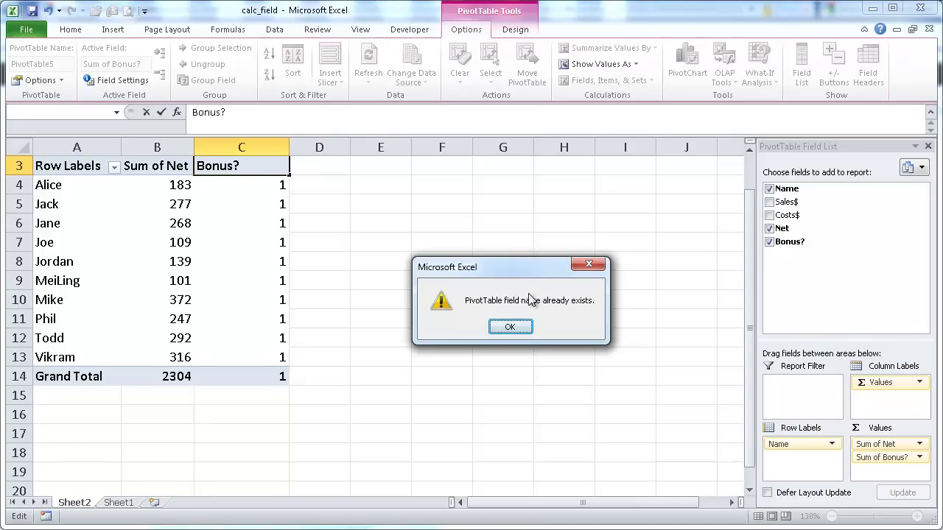
pyautogui.click(511, 327)
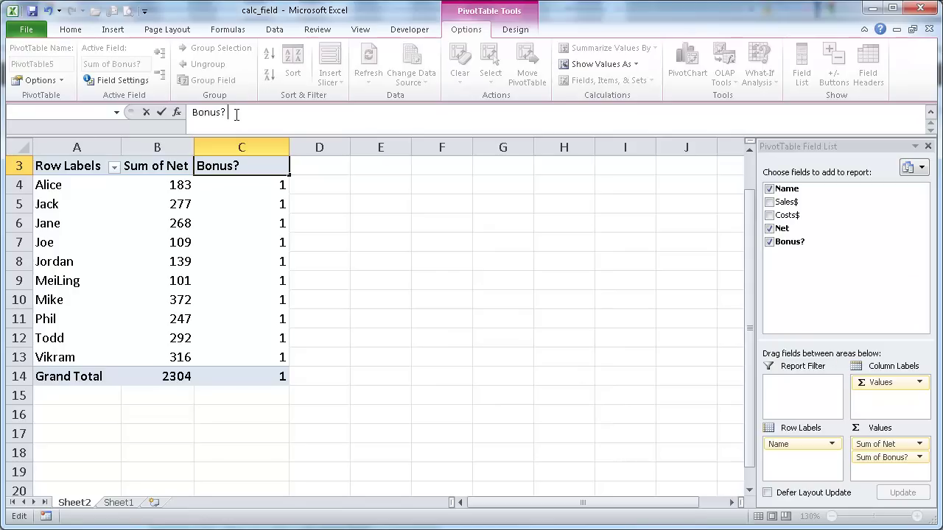
pyautogui.press('Return')
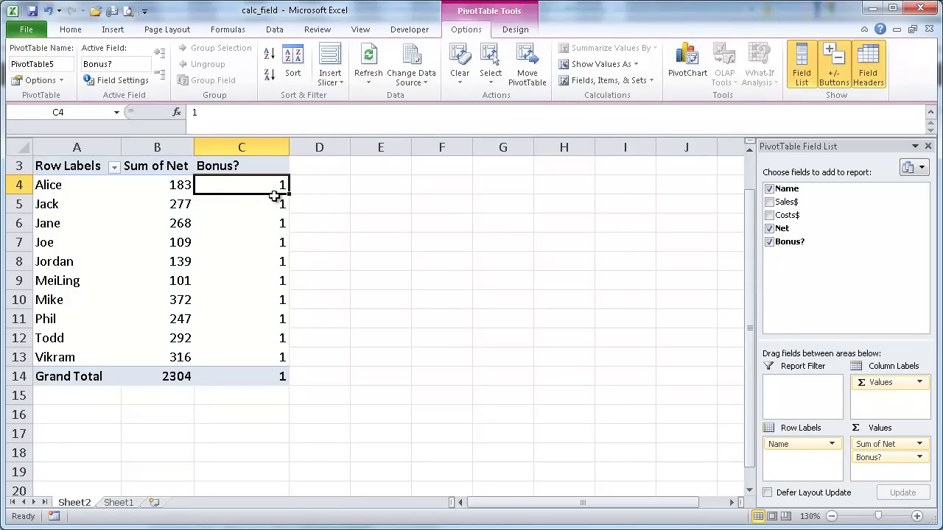
# On Sheet1, change B2 from 657 to 199 and C2 from 389 to 100.
pyautogui.click(118, 503)
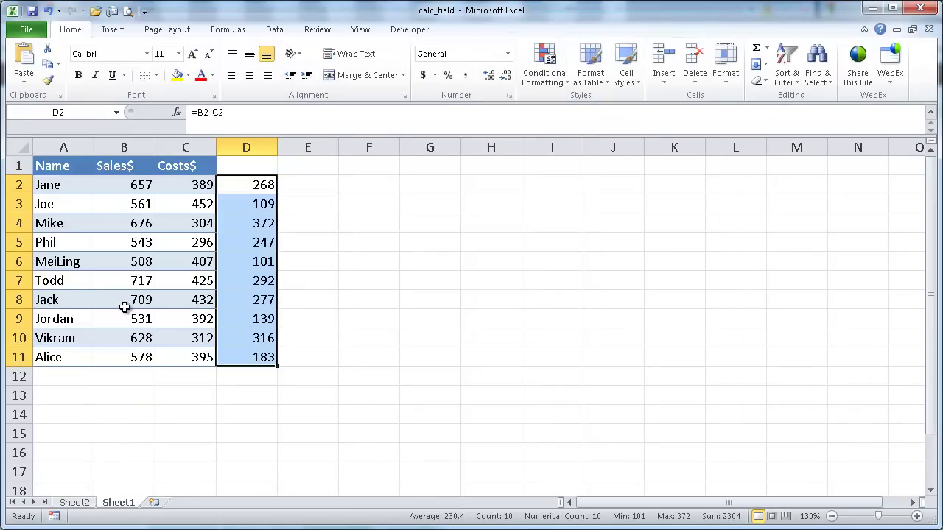
pyautogui.click(136, 183)
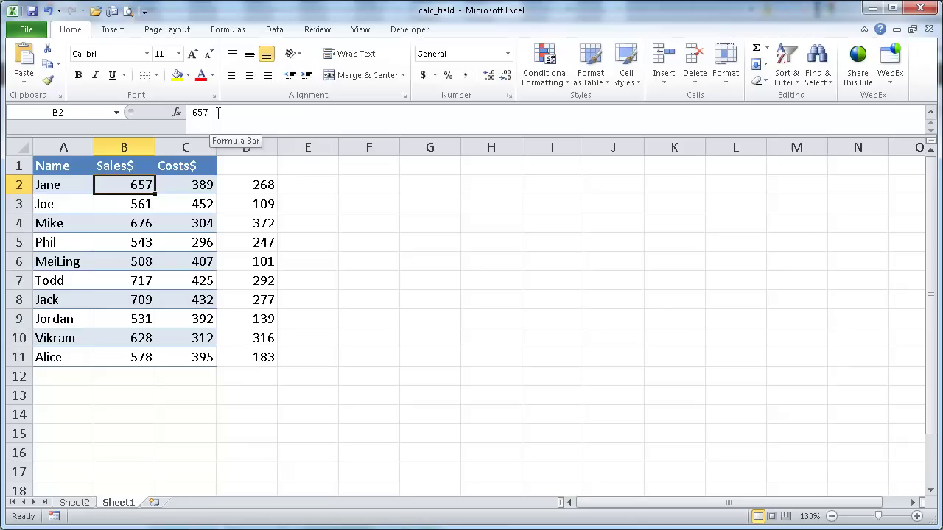
pyautogui.moveTo(217, 112); pyautogui.dragTo(163, 112)
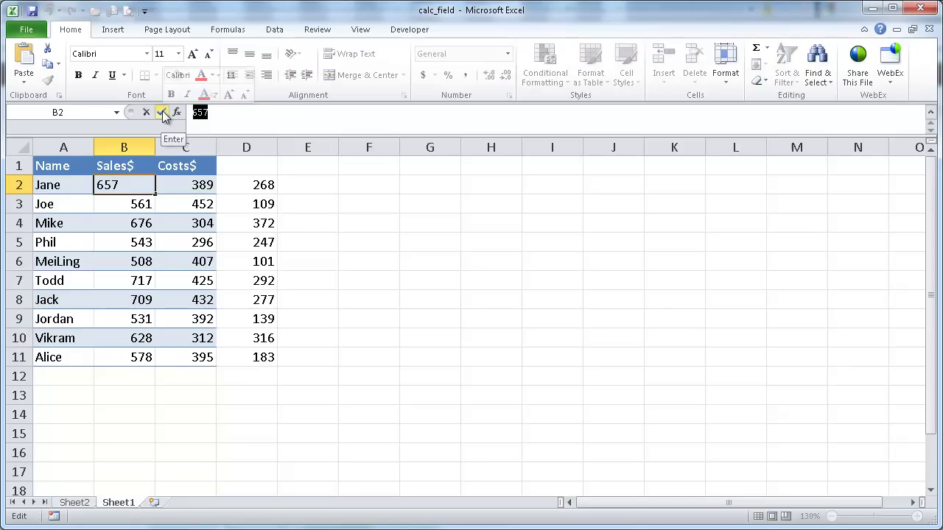
pyautogui.write('199')
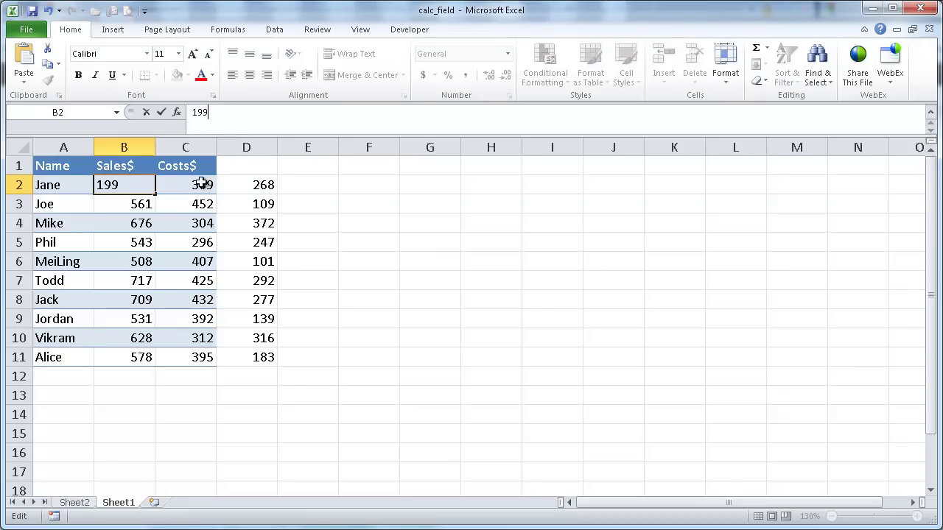
pyautogui.click(199, 184)
pyautogui.doubleClick(198, 112)
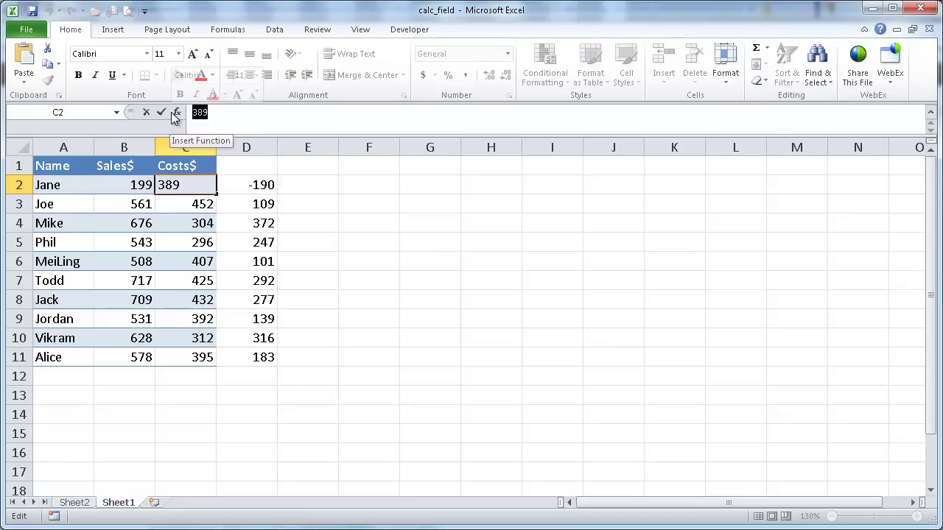
pyautogui.write('100')
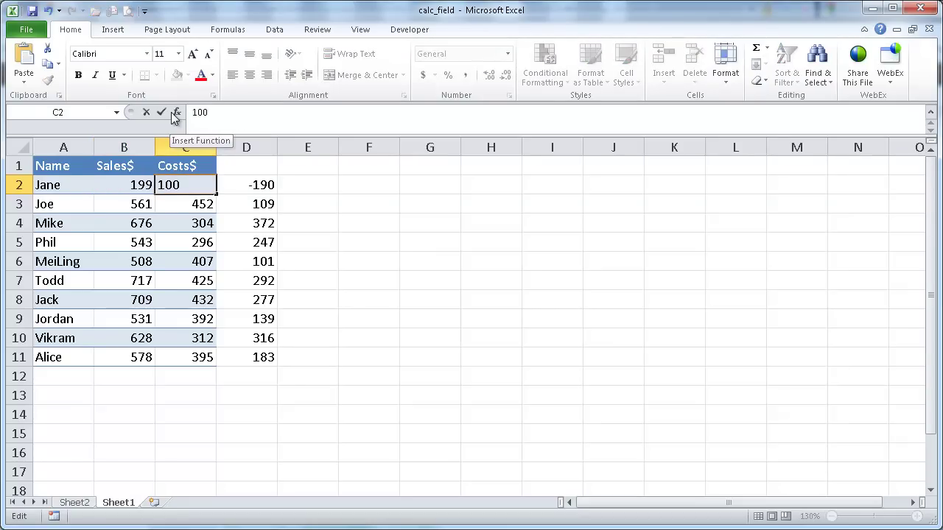
pyautogui.press('Return')
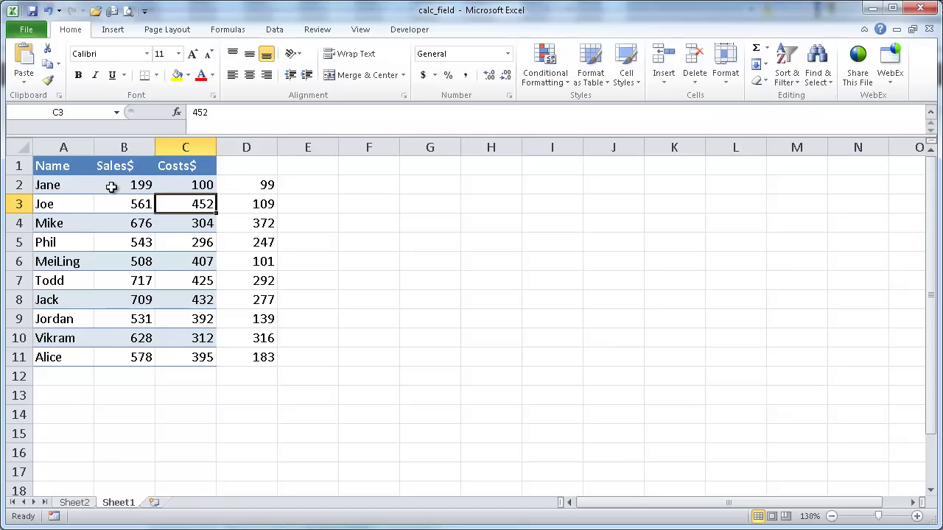
# Refresh the Sheet2 pivot table so Jane shows Net 99 and Bonus? 0, total Net 2135.
pyautogui.click(78, 504)
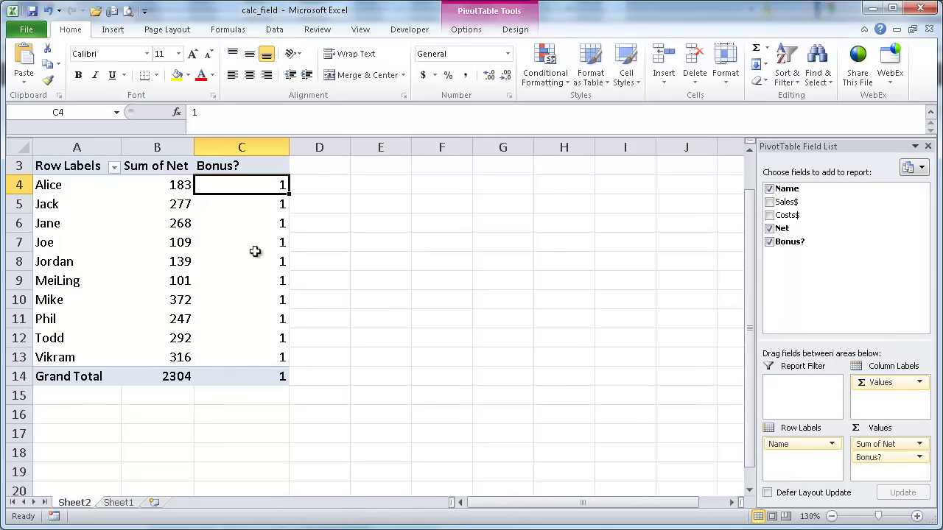
pyautogui.click(120, 503)
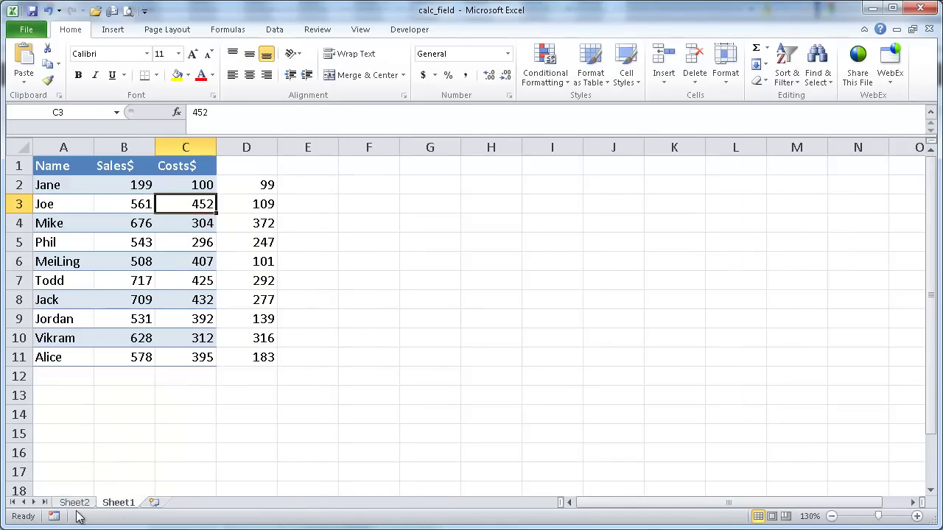
pyautogui.click(76, 503)
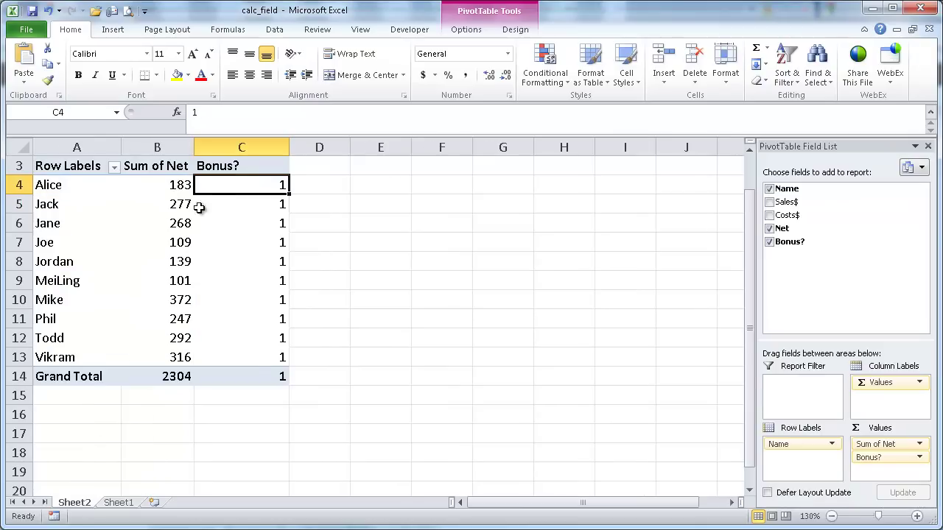
pyautogui.rightClick(179, 212)
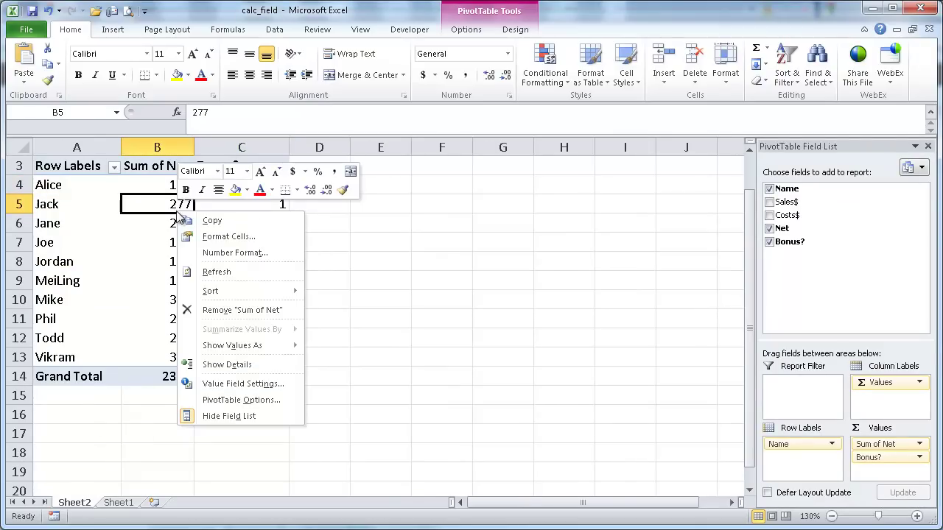
pyautogui.click(221, 272)
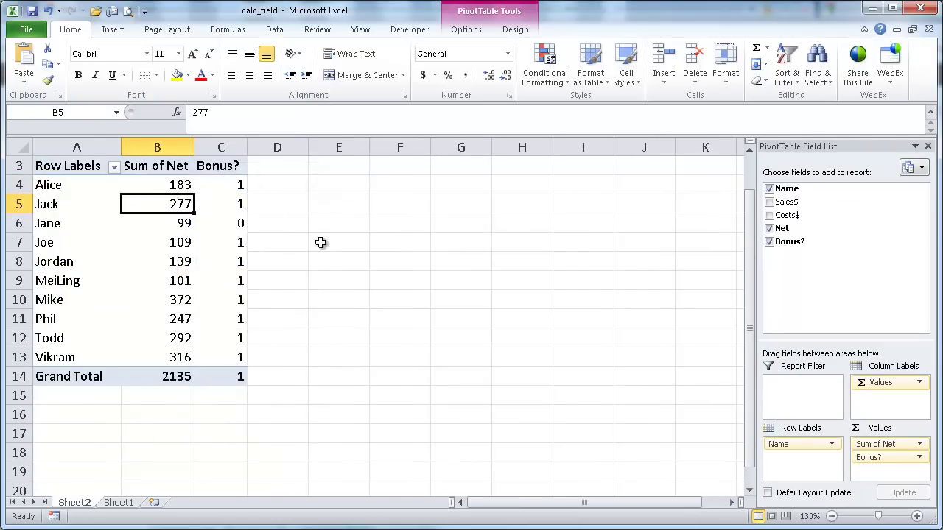
pyautogui.click(233, 225)
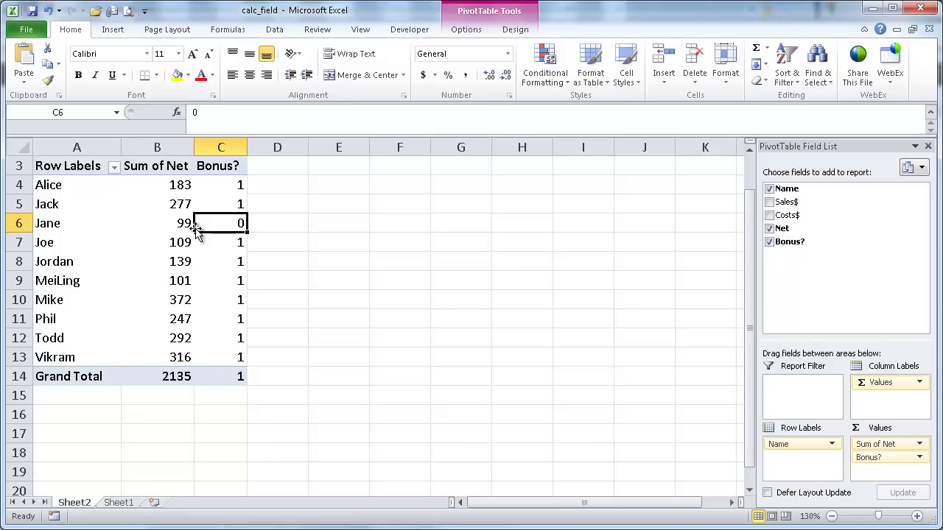
pyautogui.moveTo(230, 186)
pyautogui.moveTo(214, 221)
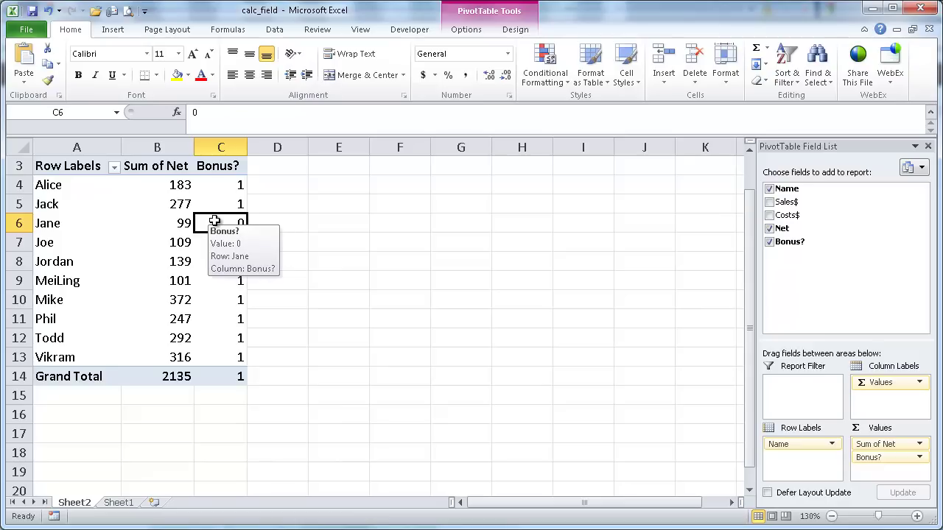
# Open the Bonus? Value Field Settings number format at the Custom category.
pyautogui.rightClick(216, 222)
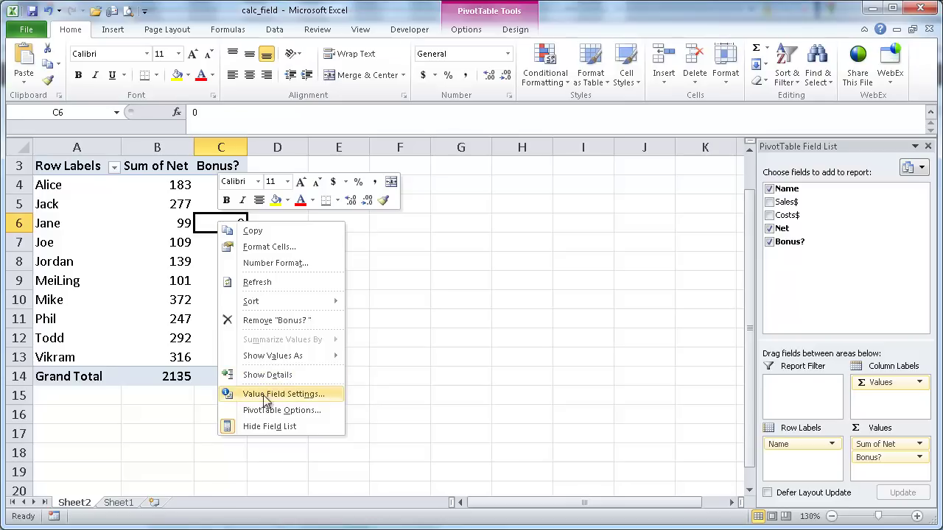
pyautogui.click(287, 396)
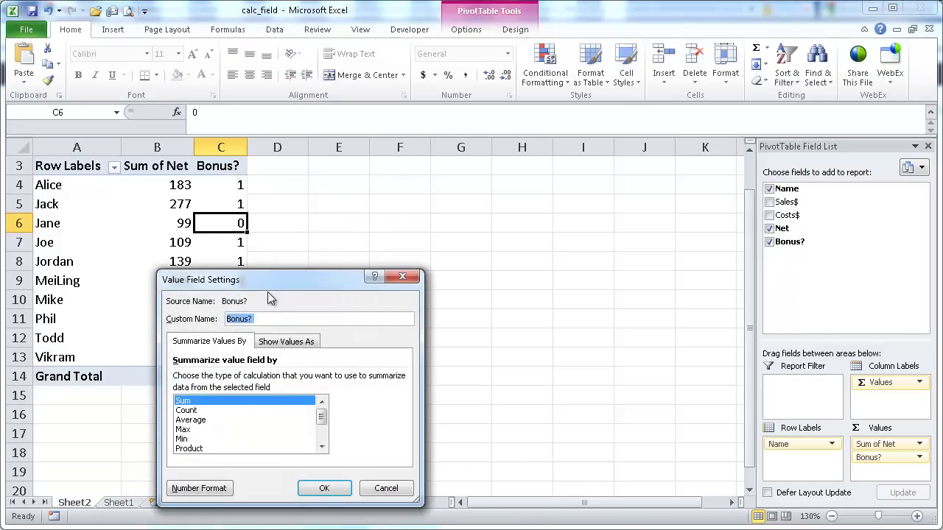
pyautogui.moveTo(270, 288); pyautogui.dragTo(423, 201)
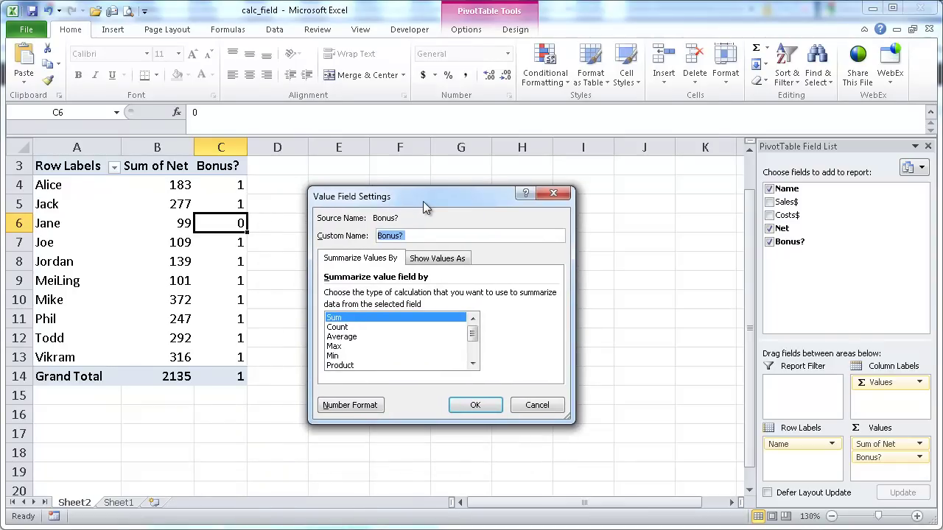
pyautogui.click(343, 410)
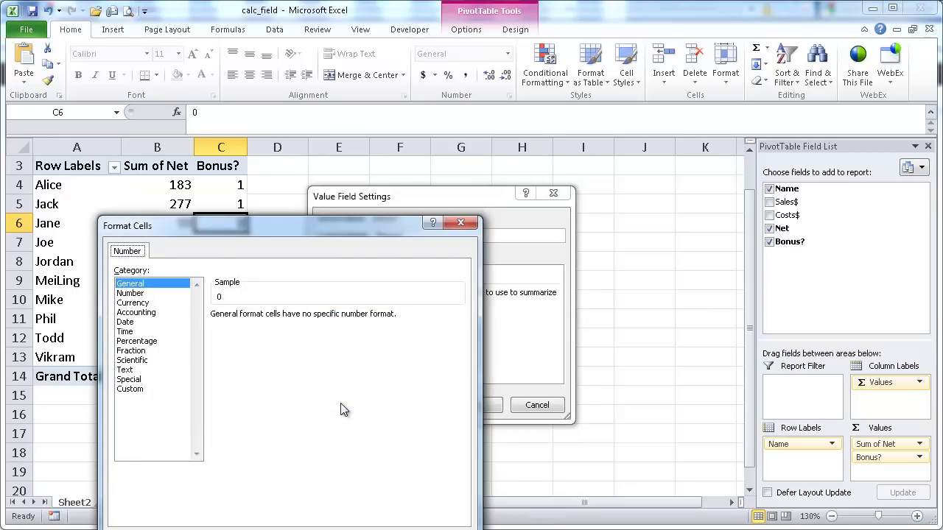
pyautogui.click(132, 389)
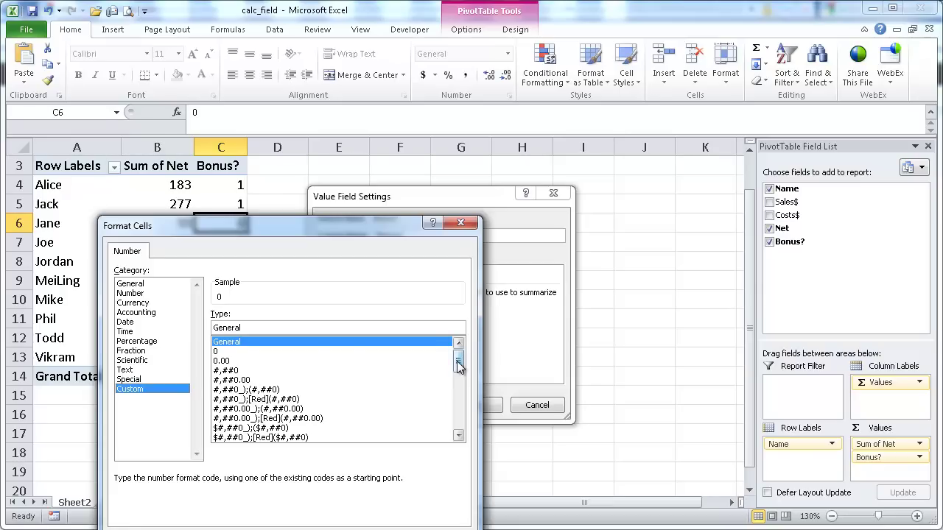
# Apply the custom format "You Get a Bonus!";;"No Bonus!" to the Bonus? values.
pyautogui.doubleClick(253, 328)
pyautogui.moveTo(246, 224); pyautogui.dragTo(367, 196)
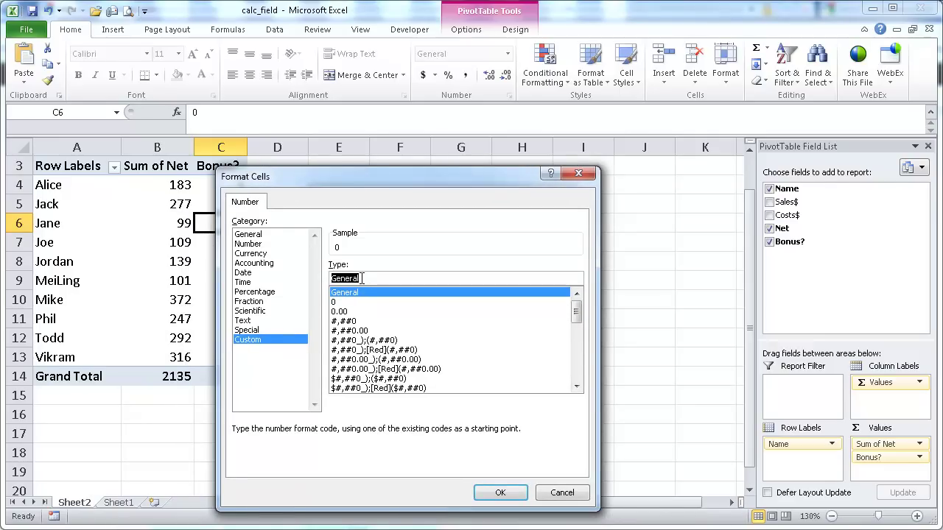
pyautogui.moveTo(299, 179); pyautogui.dragTo(374, 178)
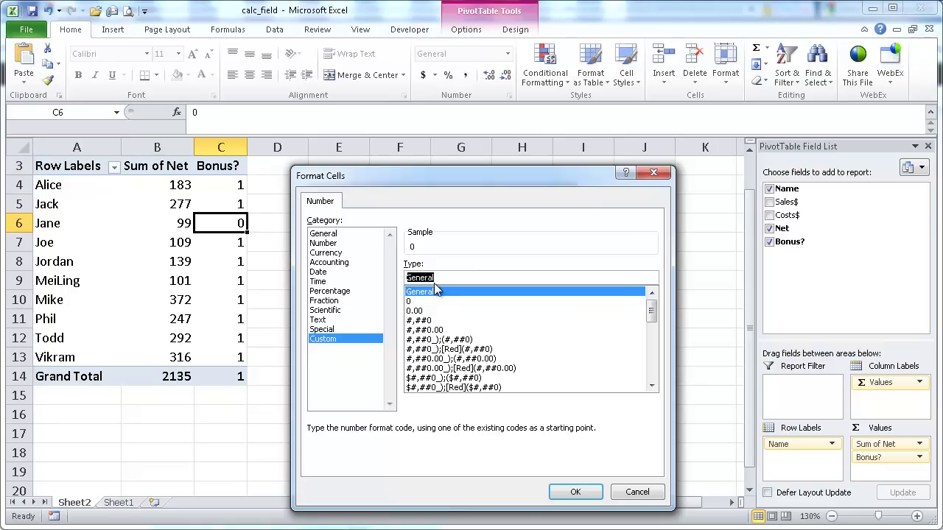
pyautogui.write('"You Get a Bonus!"')
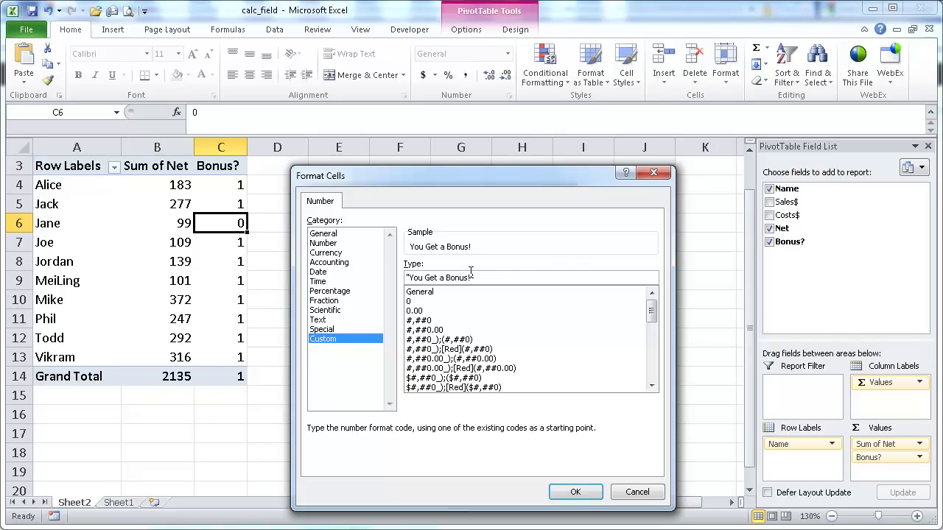
pyautogui.press('BackSpace')
pyautogui.write(';')
pyautogui.write(';')
pyautogui.write('"No Bonus!')
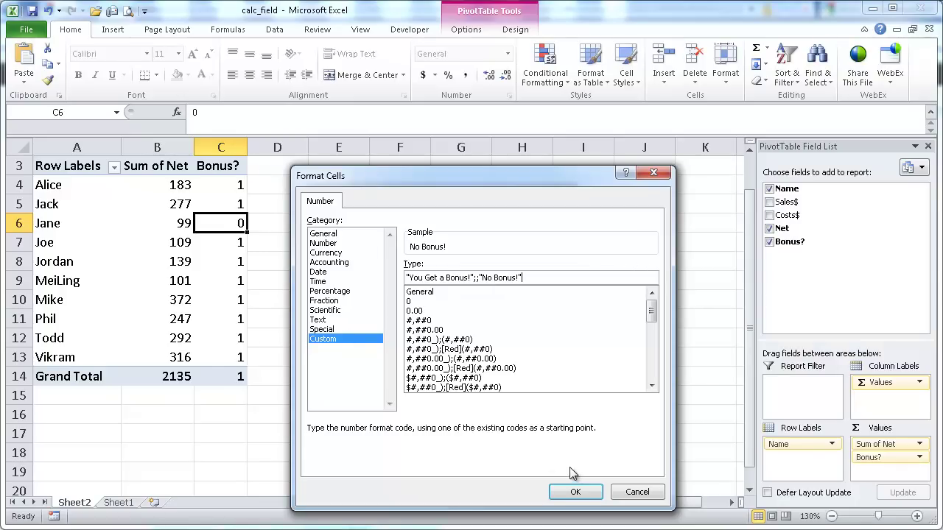
pyautogui.click(566, 493)
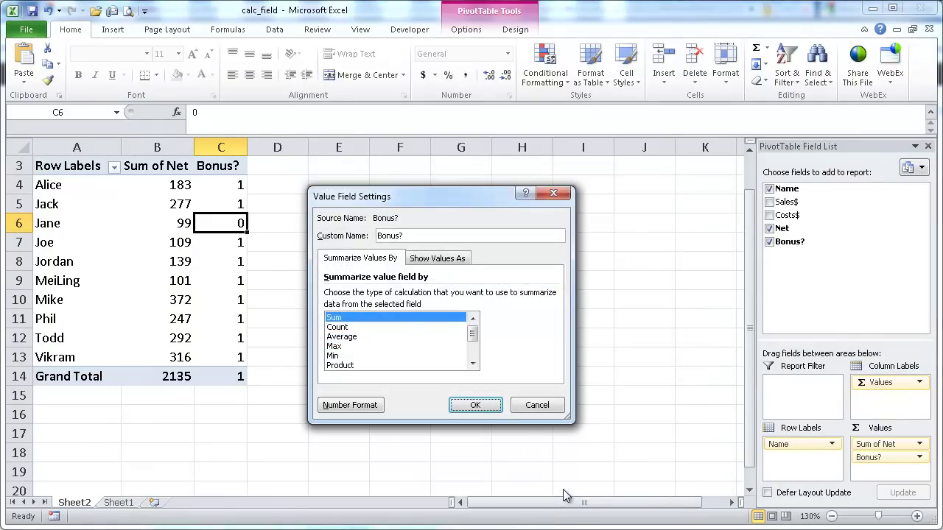
pyautogui.click(473, 407)
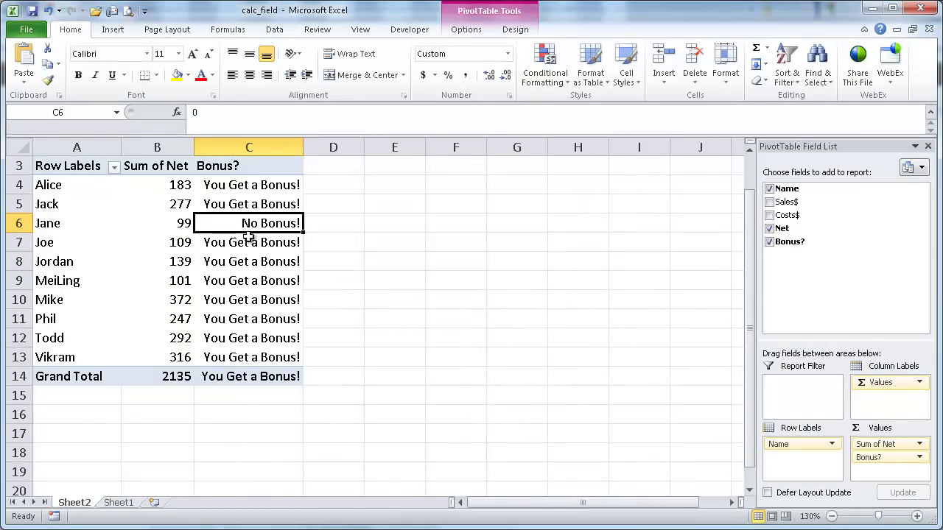
pyautogui.moveTo(251, 202)
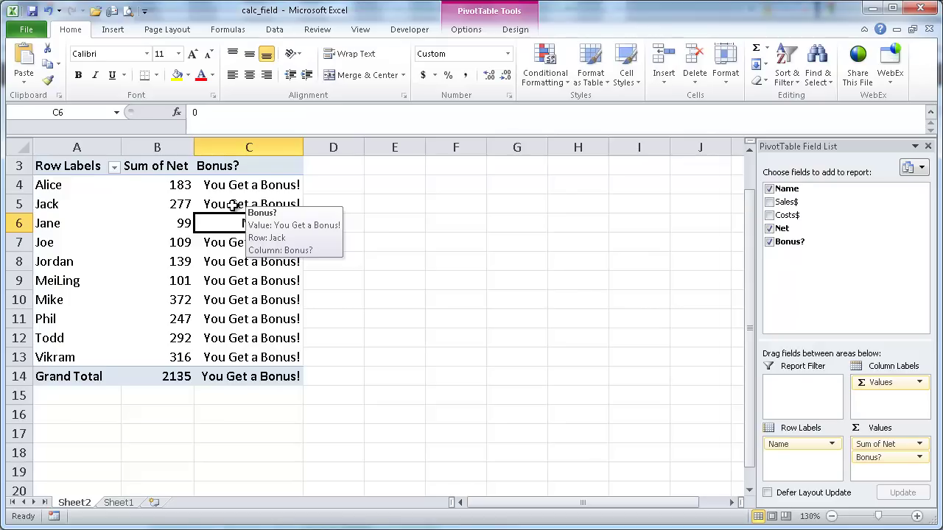
pyautogui.press('Up')
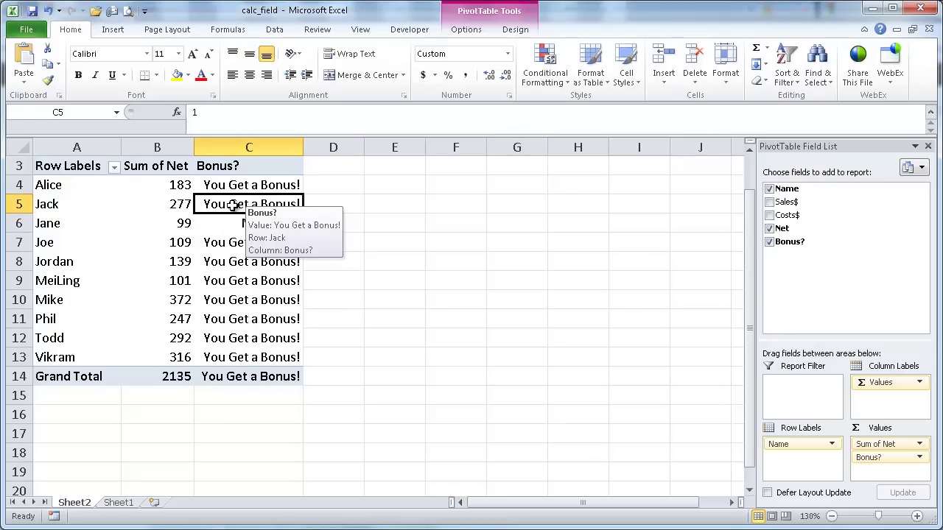
# Open the Calculated Field editor with the Bonus? field selected.
pyautogui.click(470, 35)
pyautogui.click(631, 81)
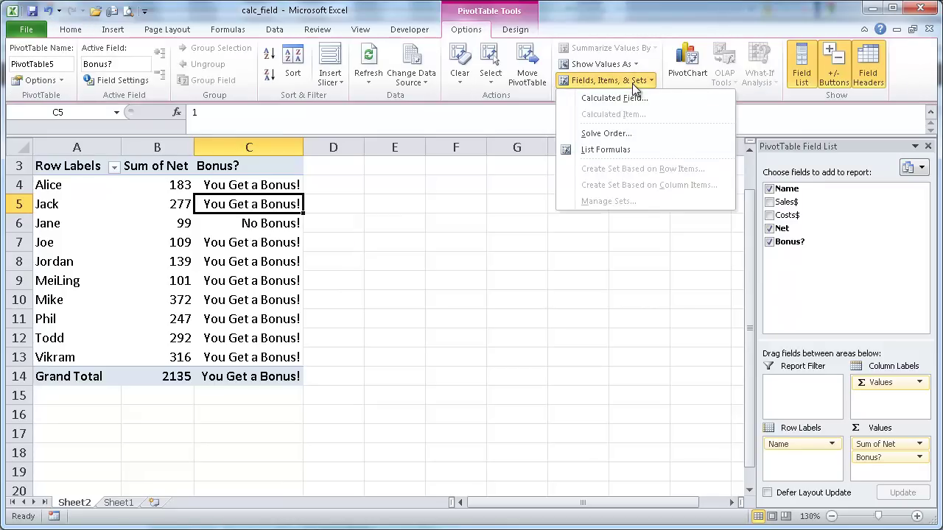
pyautogui.click(598, 98)
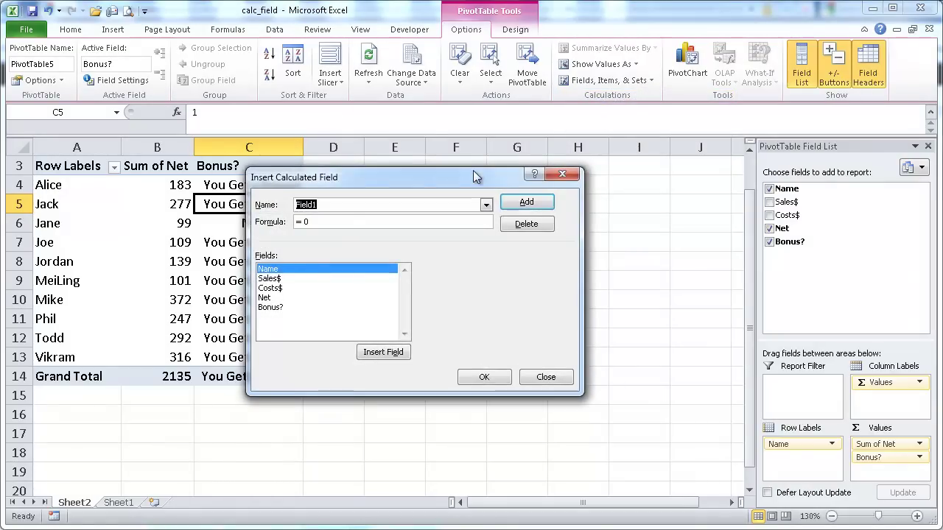
pyautogui.moveTo(471, 171); pyautogui.dragTo(604, 196)
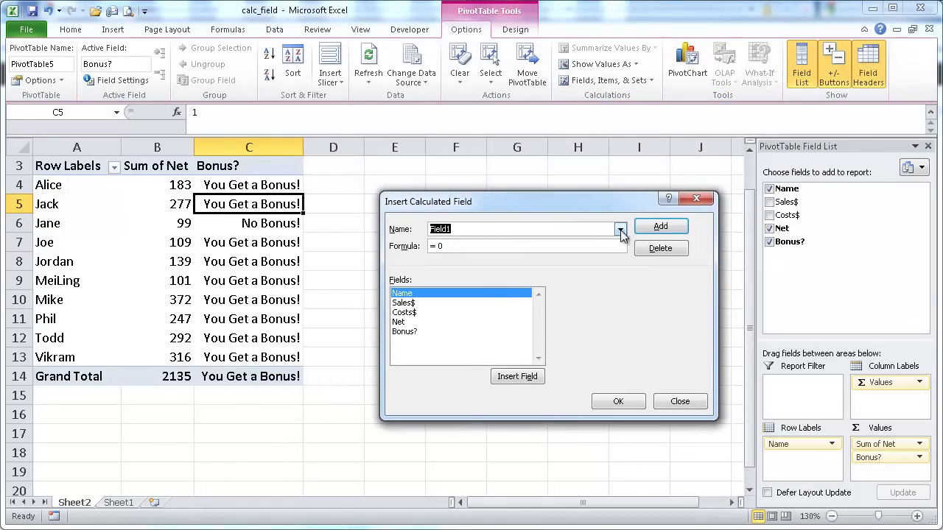
pyautogui.click(620, 230)
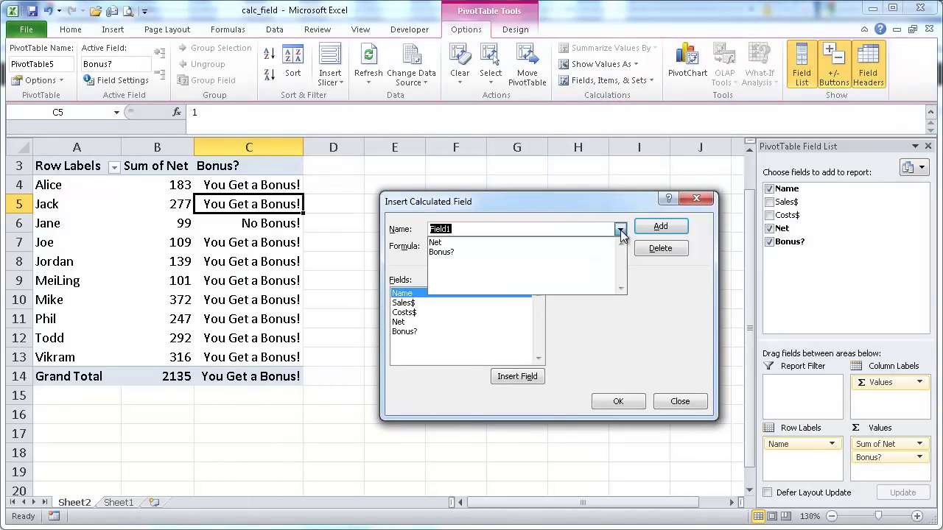
pyautogui.click(538, 252)
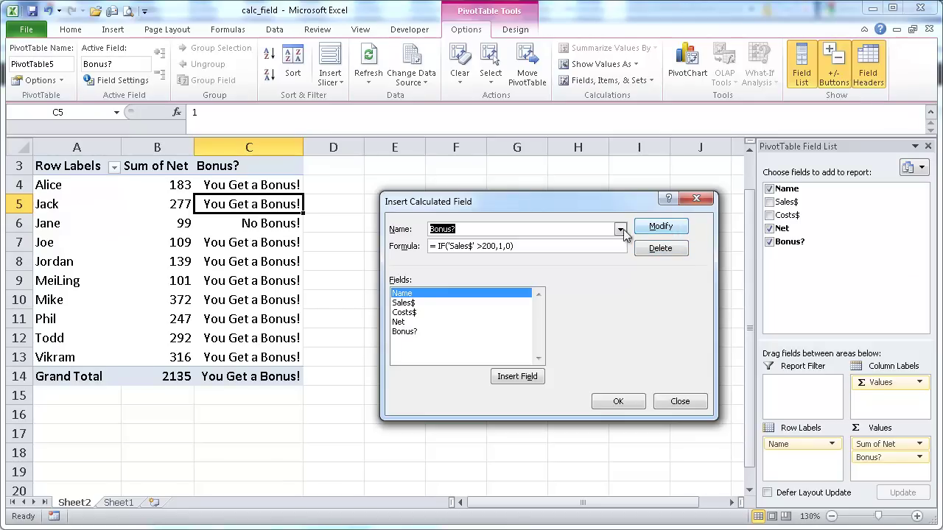
# Change the Bonus? formula threshold from 200 to 300 and apply it.
pyautogui.click(531, 248)
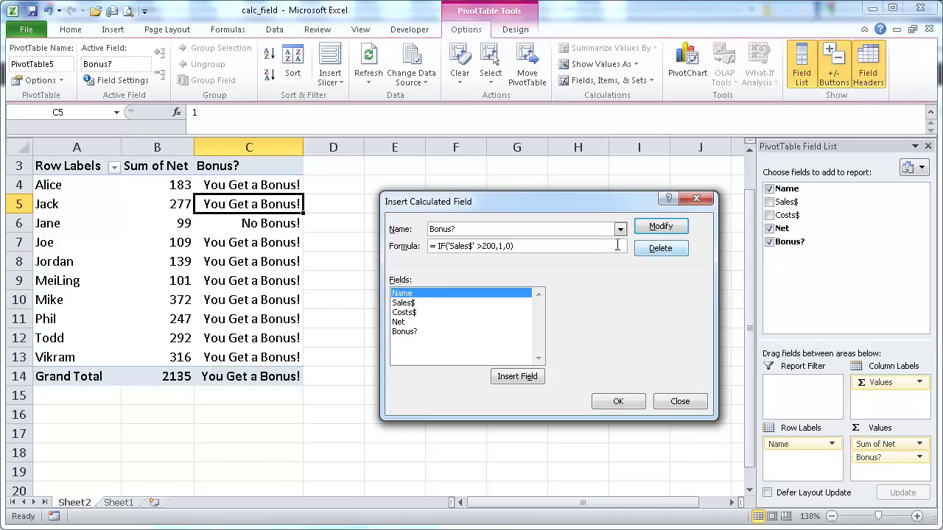
pyautogui.doubleClick(501, 246)
pyautogui.click(484, 248)
pyautogui.press('Delete')
pyautogui.write('3')
pyautogui.click(665, 230)
pyautogui.click(620, 400)
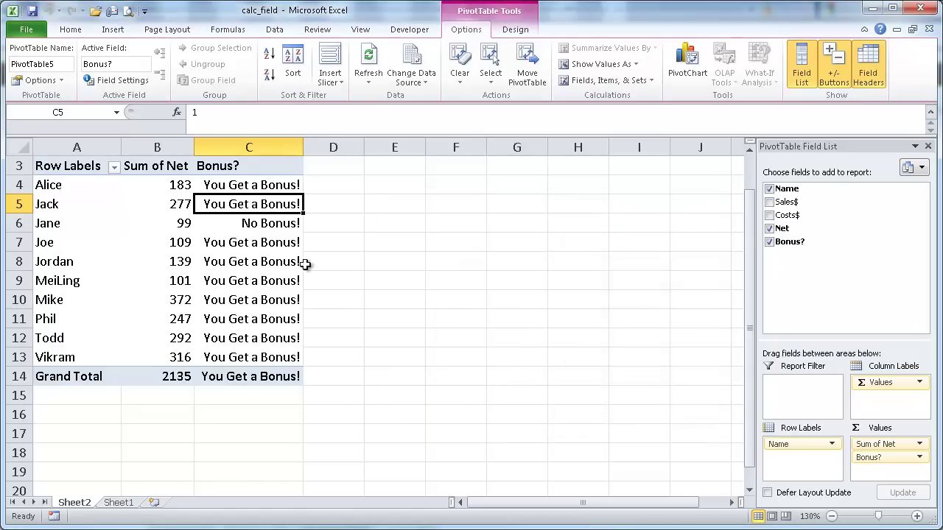
# Edit the Bonus? calculated field to test 'Sales$'>50 so Jane also qualifies.
pyautogui.rightClick(242, 232)
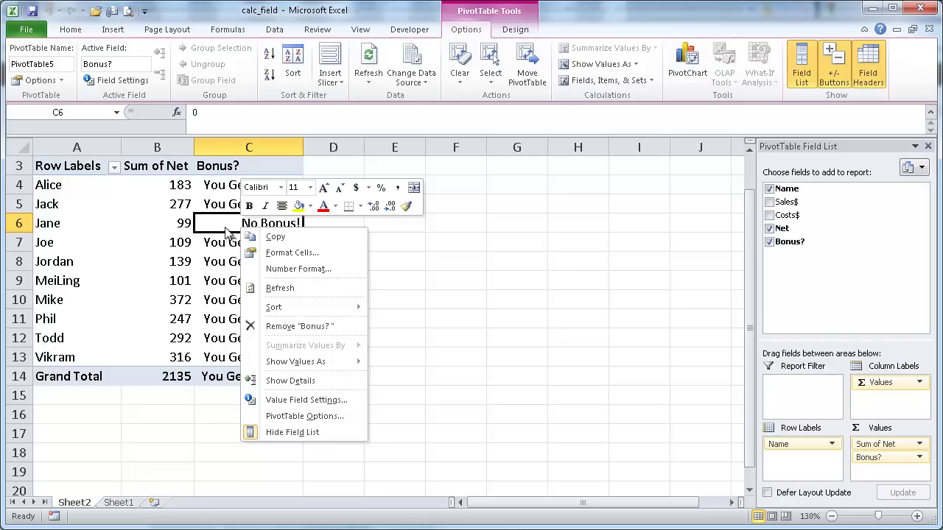
pyautogui.click(225, 229)
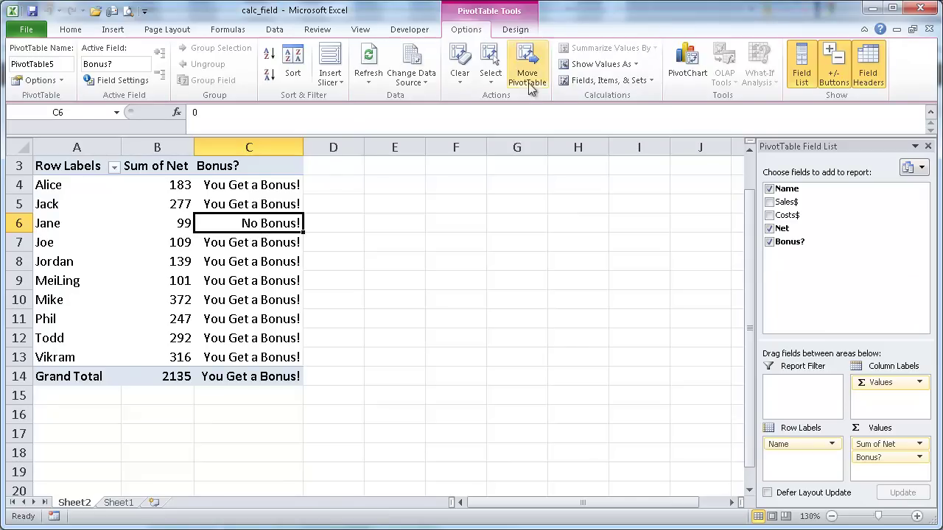
pyautogui.click(579, 81)
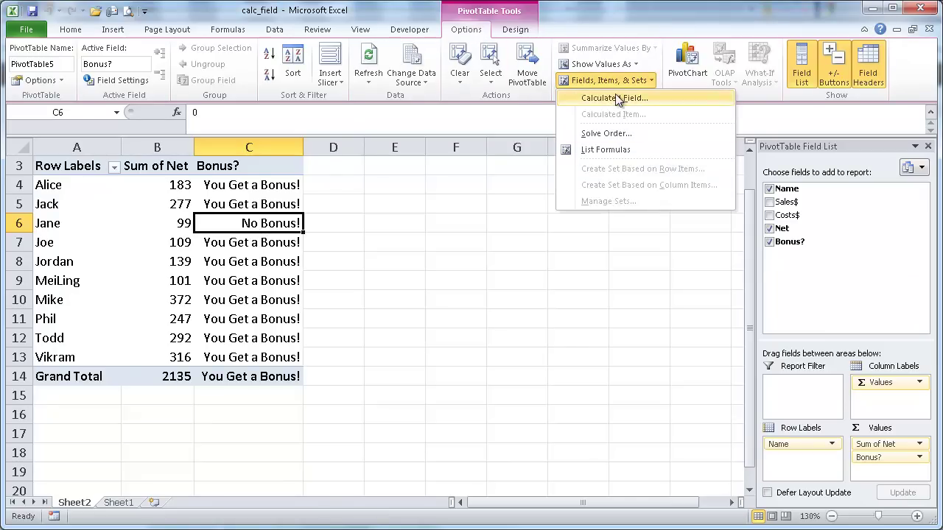
pyautogui.click(616, 98)
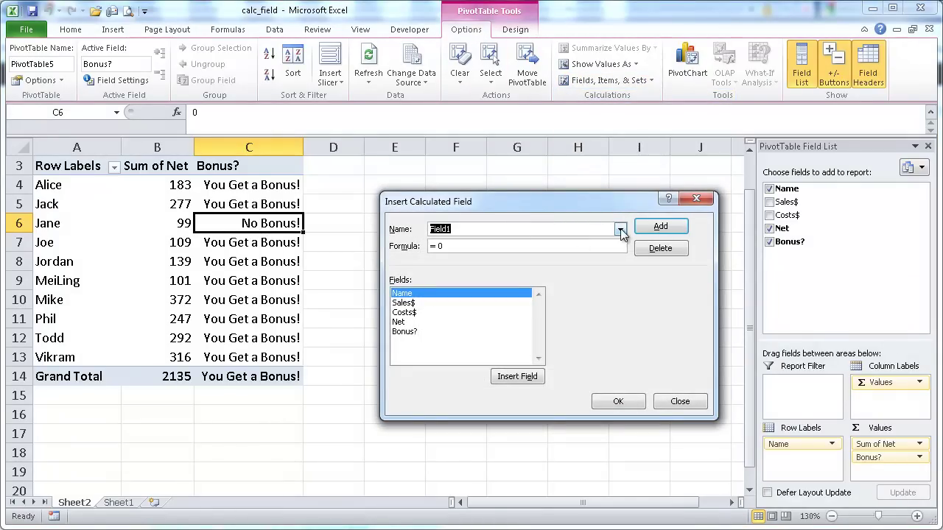
pyautogui.click(621, 229)
pyautogui.click(512, 256)
pyautogui.click(489, 246)
pyautogui.press('BackSpace')
pyautogui.press('BackSpace')
pyautogui.press('BackSpace')
pyautogui.write('50')
pyautogui.click(661, 227)
pyautogui.click(617, 401)
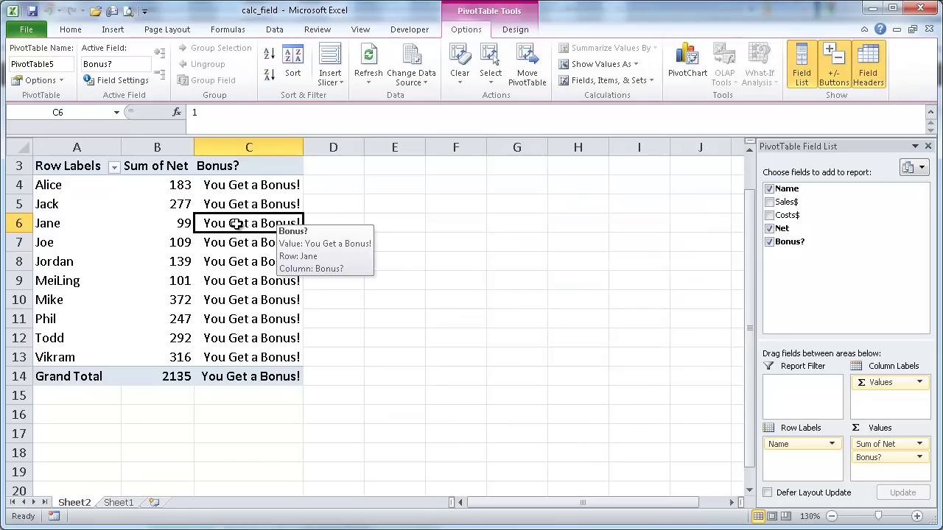
# Remove the Bonus? calculated field, leaving only Sum of Net totalling 2135.
pyautogui.click(594, 80)
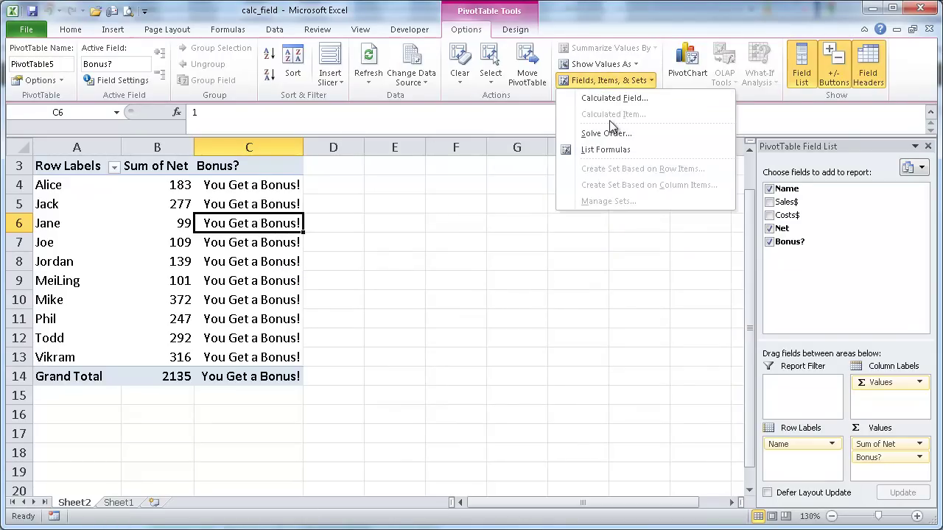
pyautogui.click(613, 98)
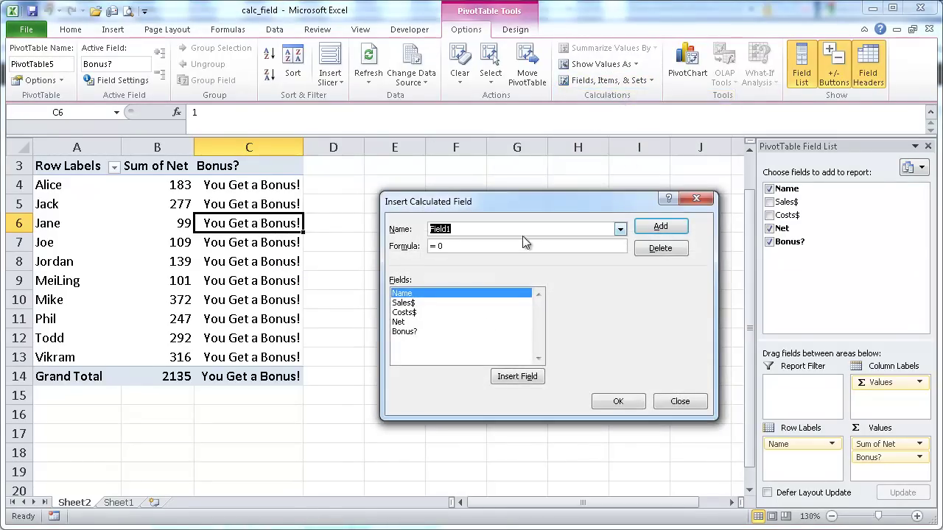
pyautogui.click(619, 230)
pyautogui.click(451, 252)
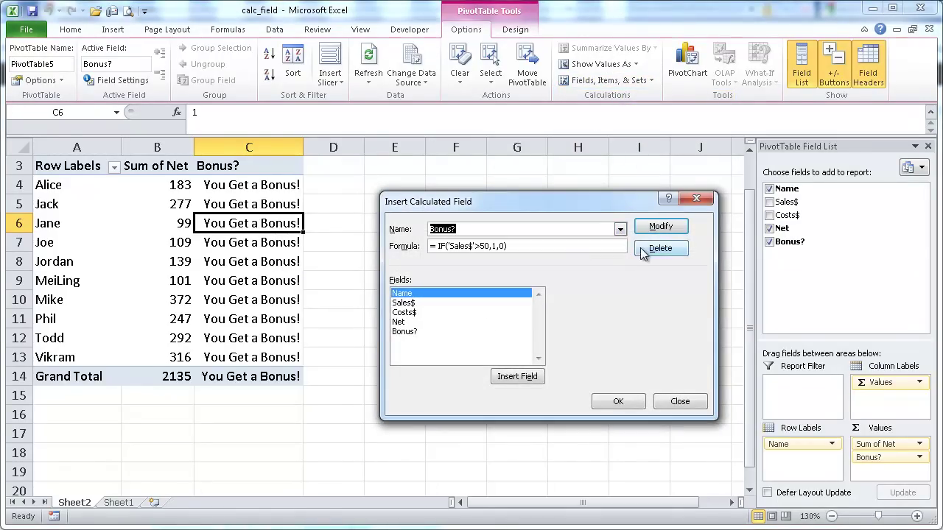
pyautogui.click(655, 249)
pyautogui.click(618, 402)
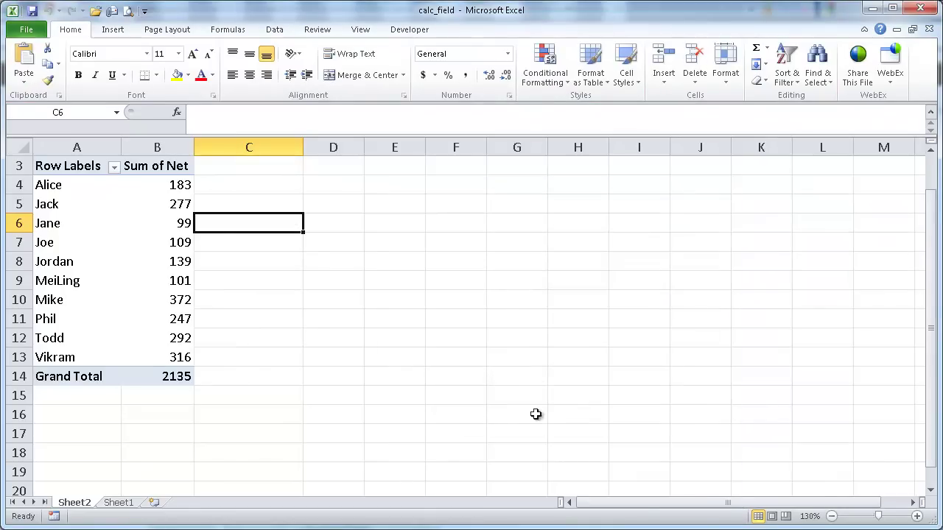
pyautogui.click(152, 228)
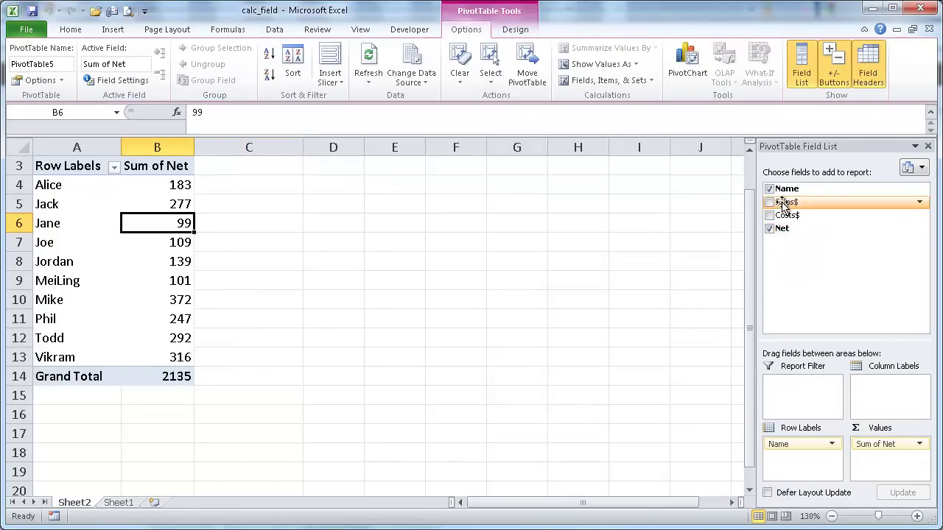